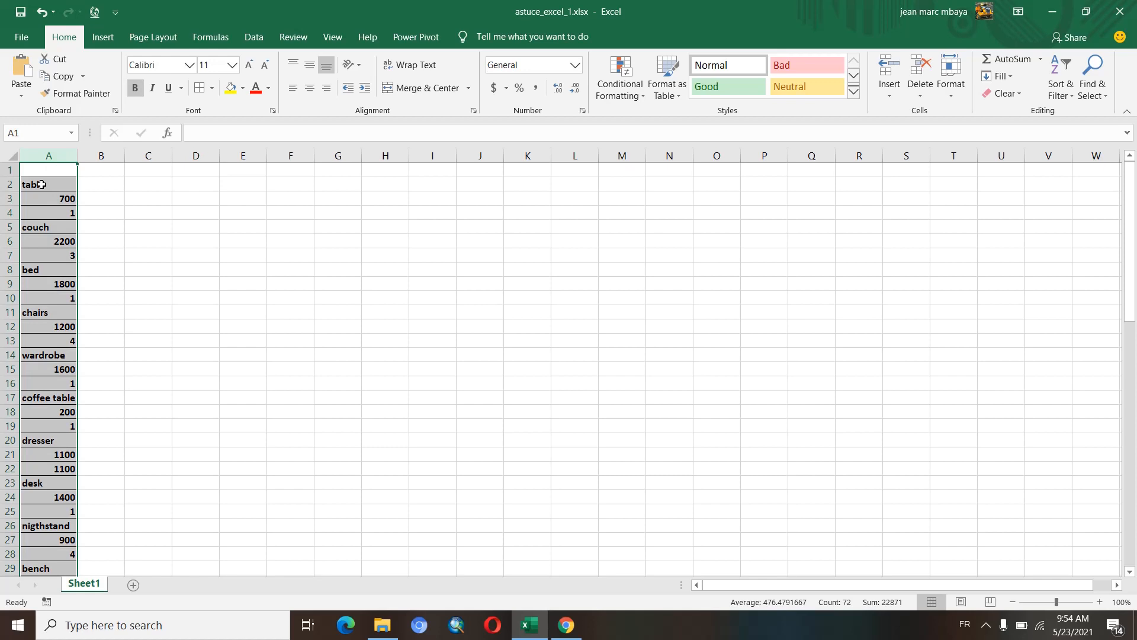
# - Enter the headers Furniture, Prize and quantity in cells D1 to F1
pyautogui.click(41, 184)
pyautogui.click(47, 200)
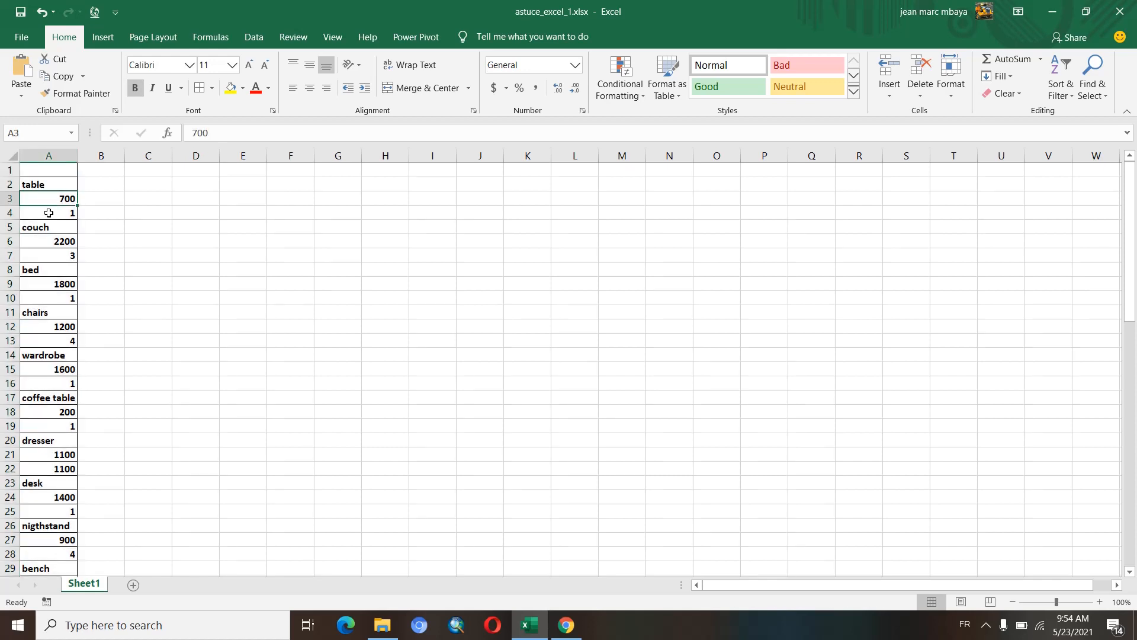
pyautogui.click(49, 213)
pyautogui.click(203, 170)
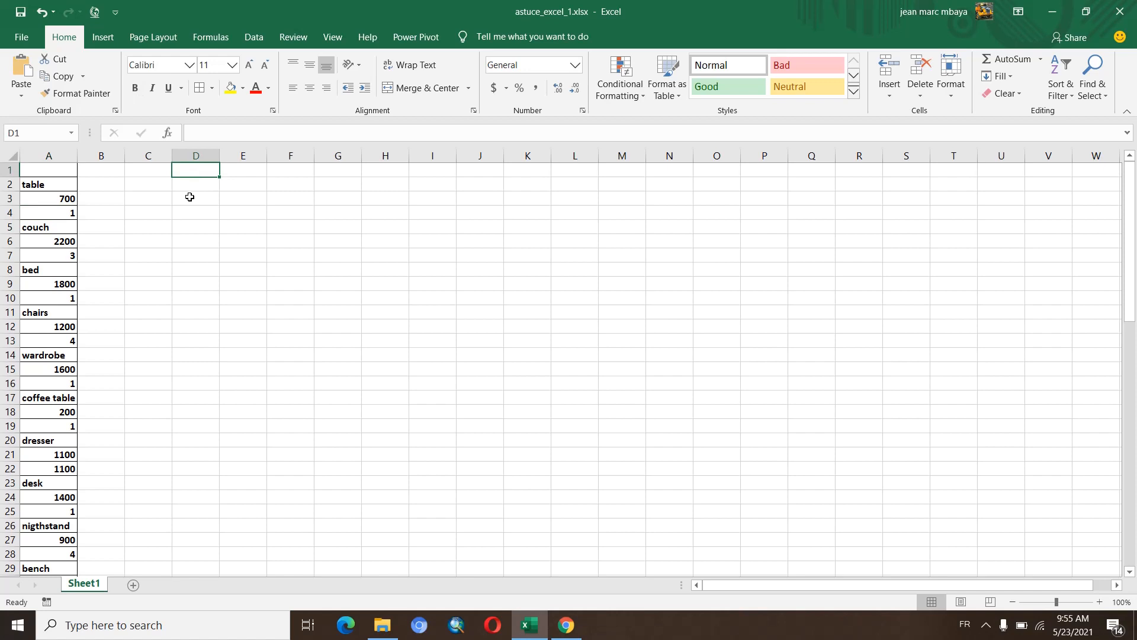
pyautogui.write('Furniture')
pyautogui.press('Tab')
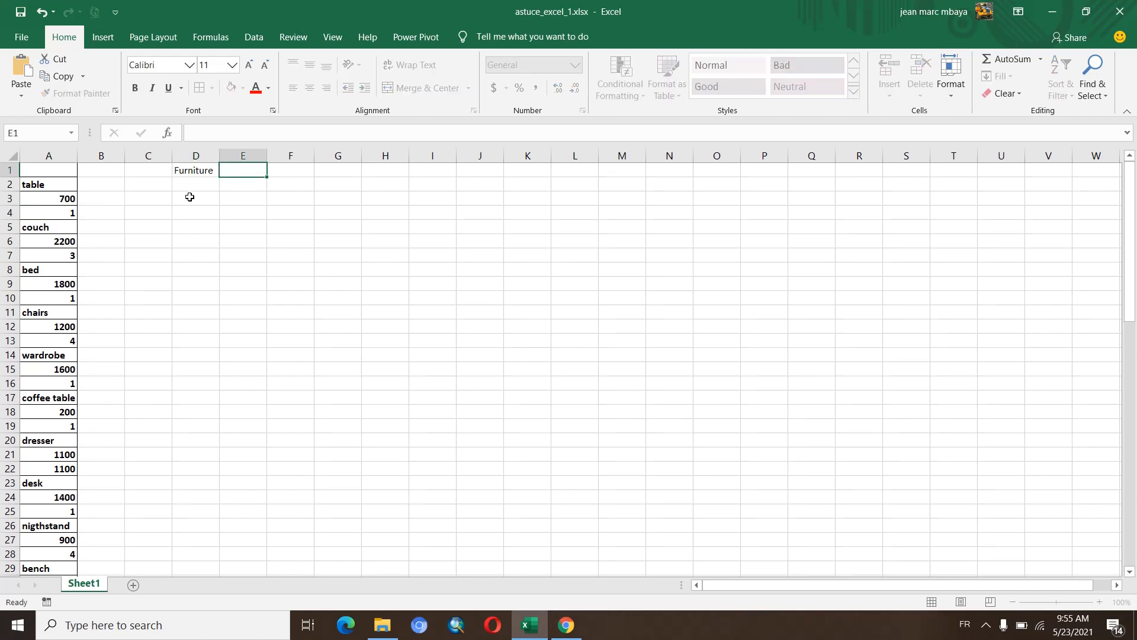
pyautogui.write('Prize')
pyautogui.press('Tab')
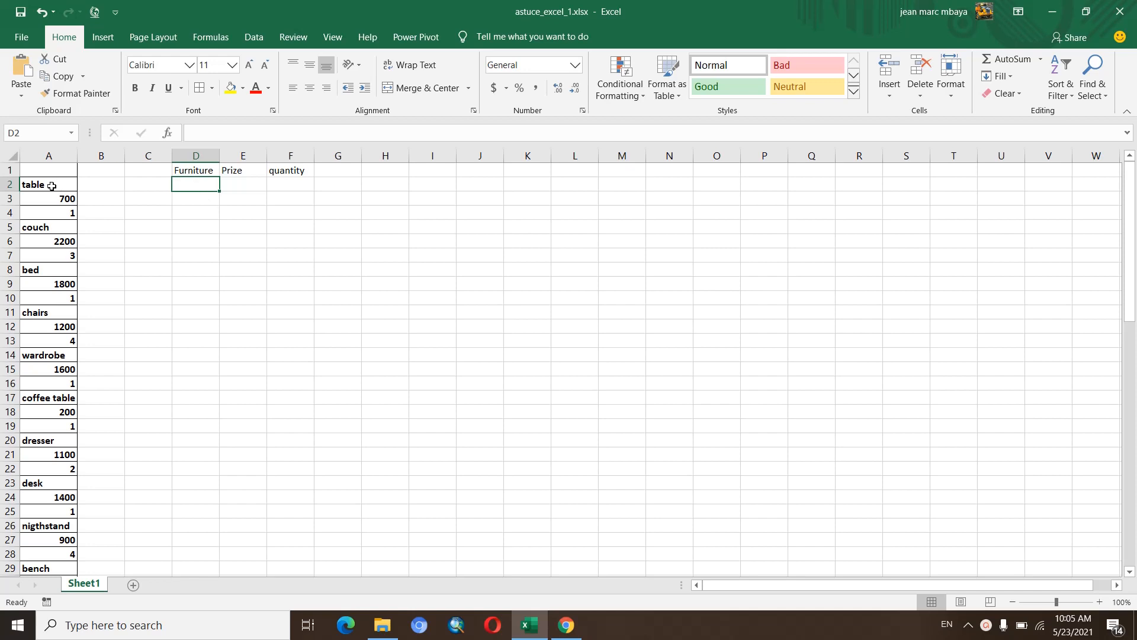
# - Enter the formula =A2 in D2 and =A3 in E2 to pull in the table's name and price
pyautogui.write('=')
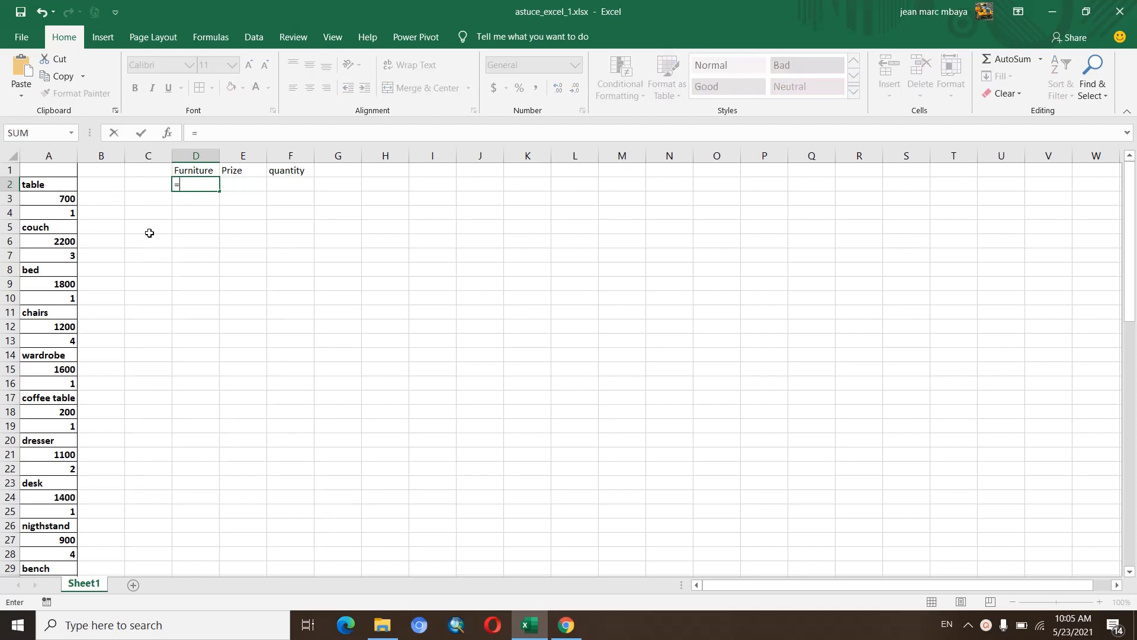
pyautogui.click(54, 184)
pyautogui.press('Return')
pyautogui.click(242, 189)
pyautogui.write('=')
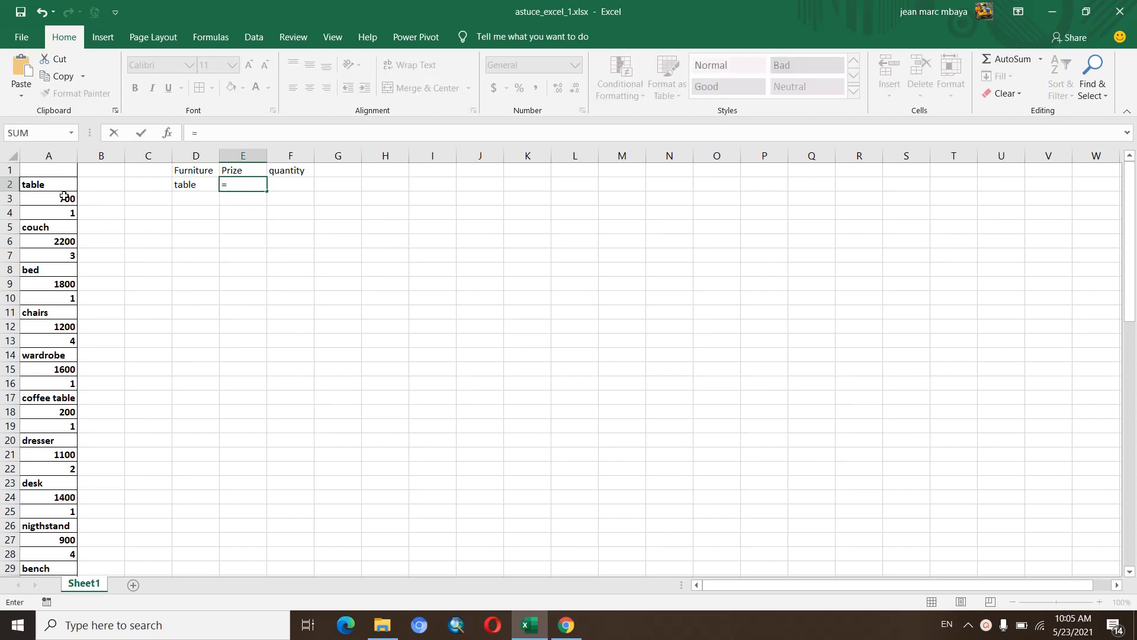
pyautogui.click(64, 198)
pyautogui.press('Return')
# - Try filling the E2 formula across to F2 and the row 2 formulas down to row 3
pyautogui.click(249, 184)
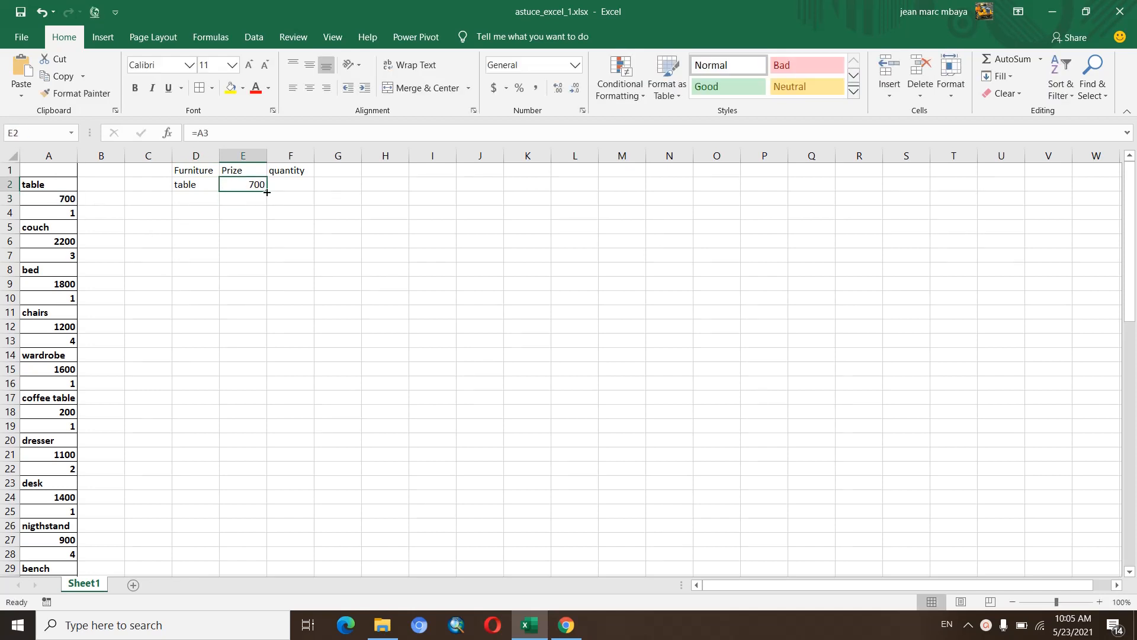
pyautogui.moveTo(267, 191); pyautogui.dragTo(298, 192)
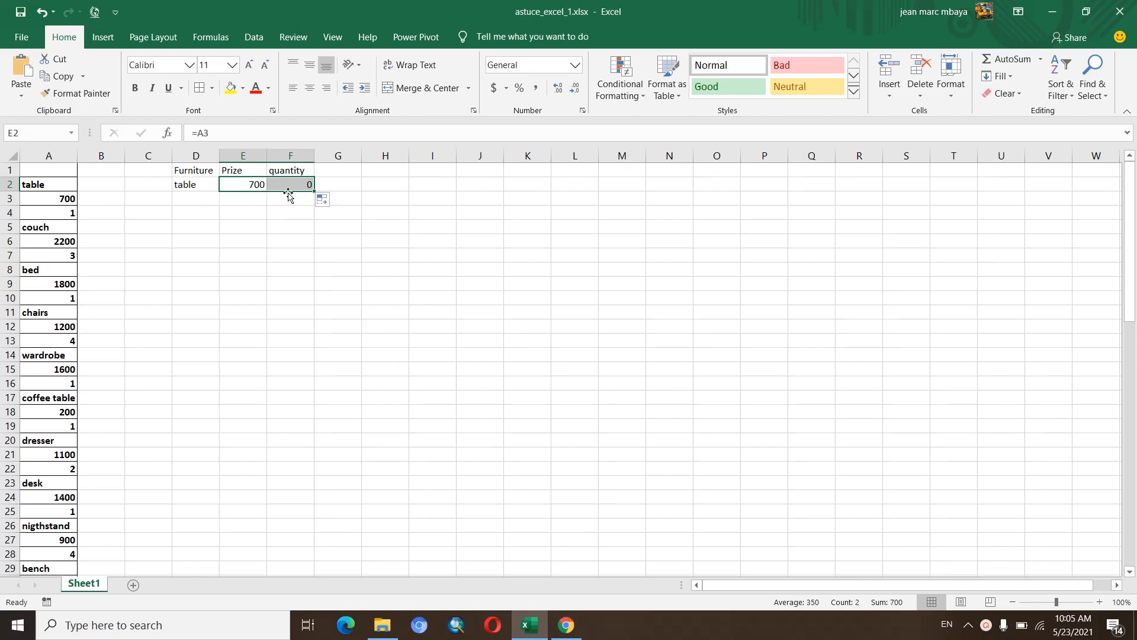
pyautogui.click(282, 201)
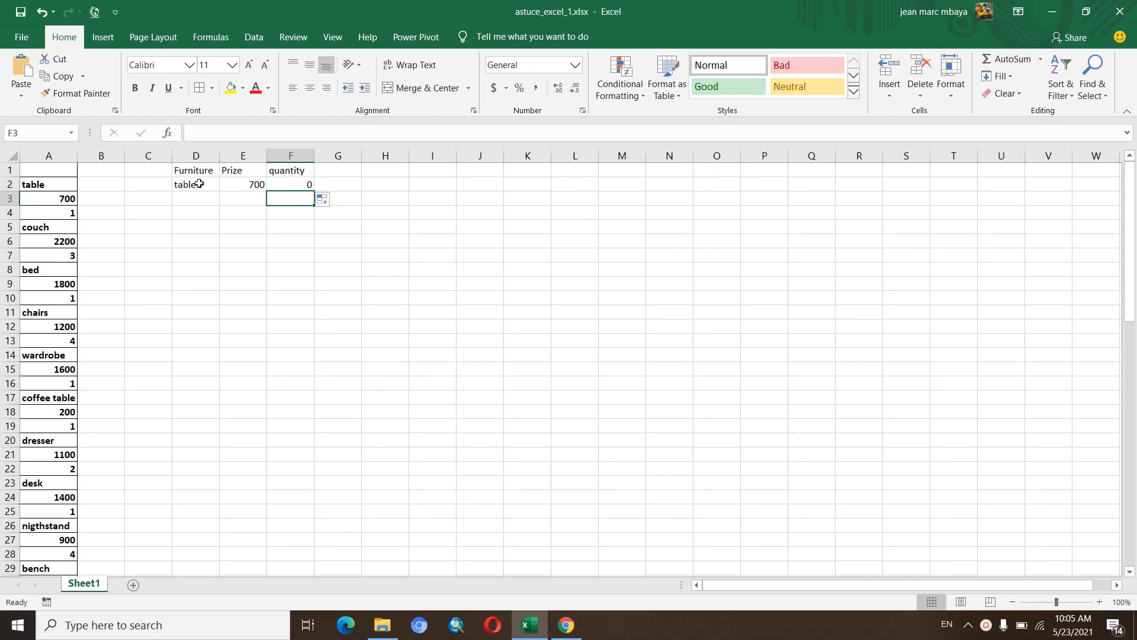
pyautogui.moveTo(202, 185); pyautogui.dragTo(310, 203)
# - Examine which column A cells the filled formulas in D2:F3 refer to
pyautogui.click(208, 202)
pyautogui.click(252, 200)
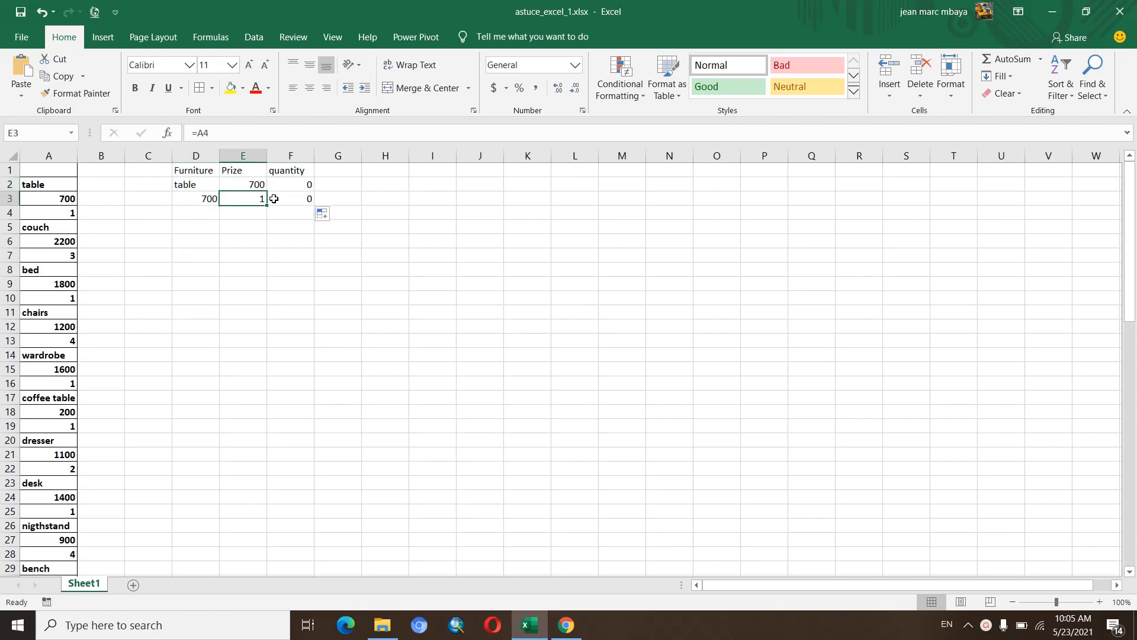
pyautogui.click(273, 198)
pyautogui.click(207, 185)
pyautogui.click(206, 199)
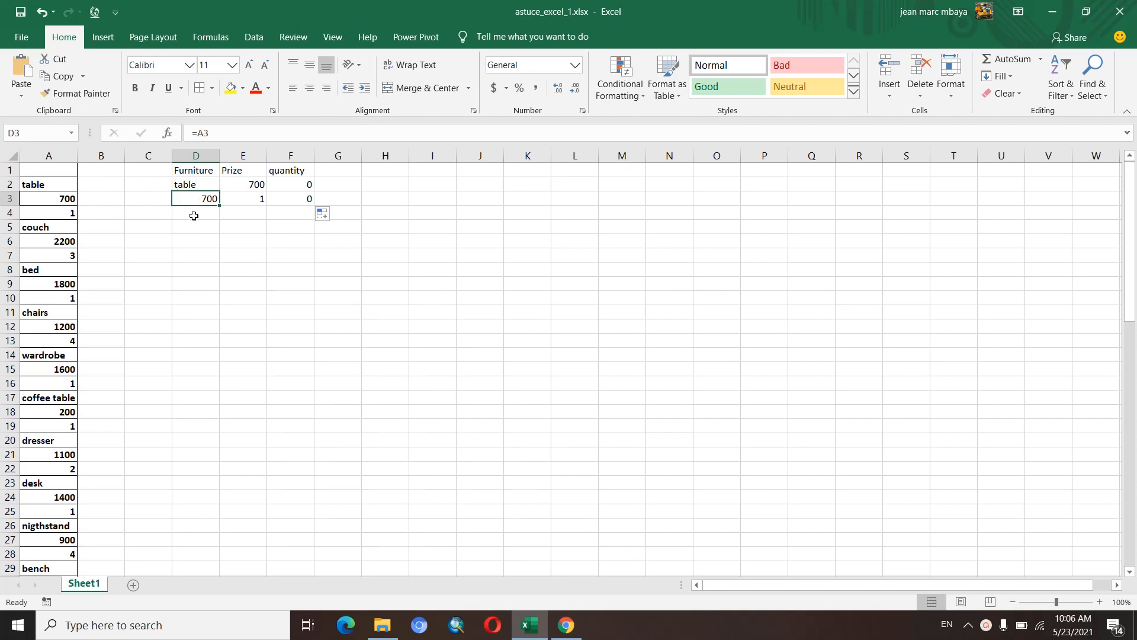
pyautogui.click(232, 214)
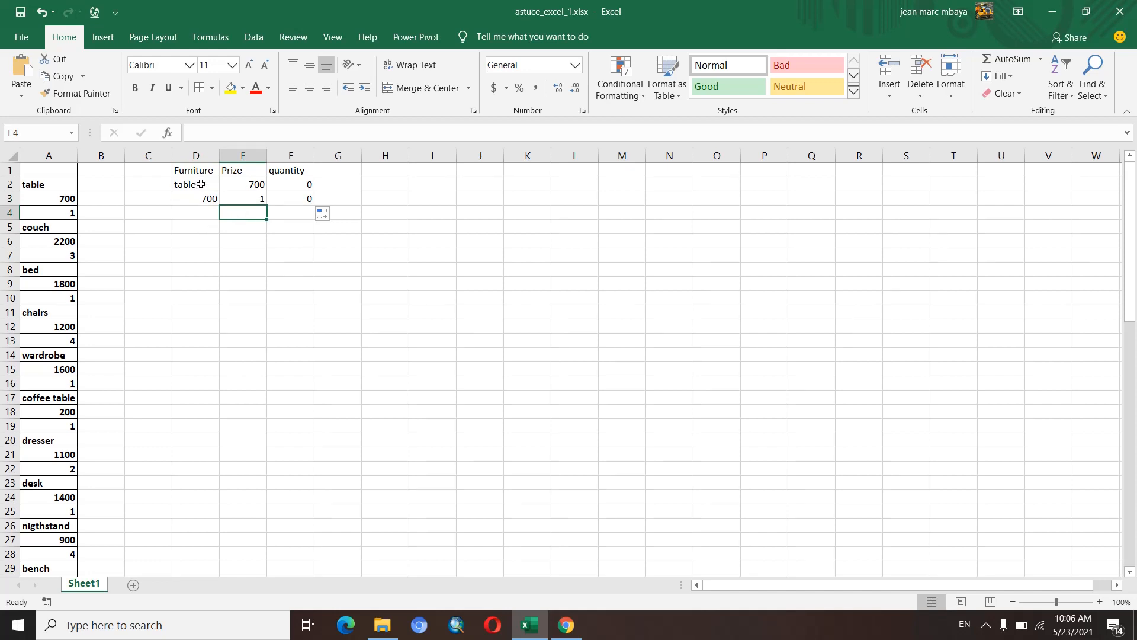
pyautogui.moveTo(202, 184); pyautogui.dragTo(307, 198)
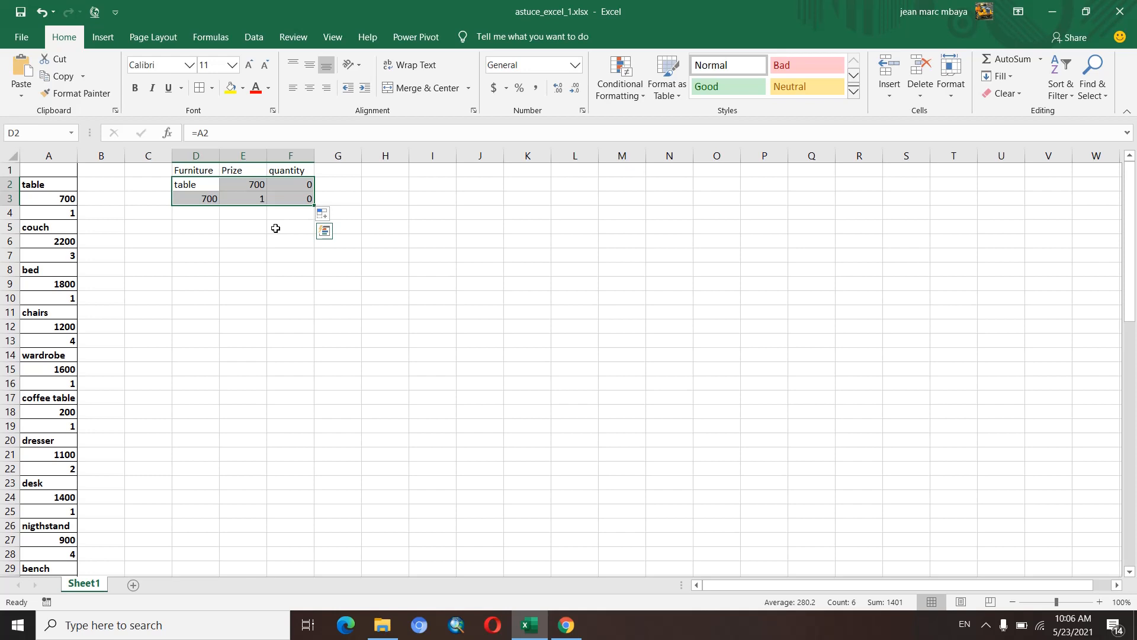
pyautogui.click(229, 214)
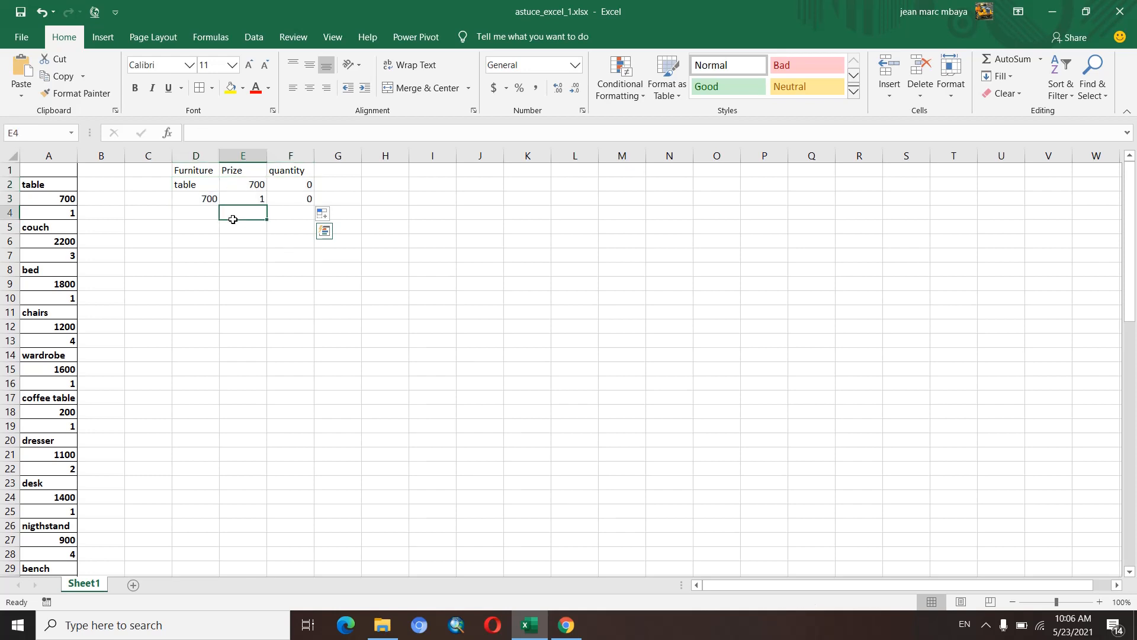
# - Replace the row 2 formulas with the text references jmA2, jmA3 and jmA4 in D2, E2 and F2
pyautogui.click(193, 184)
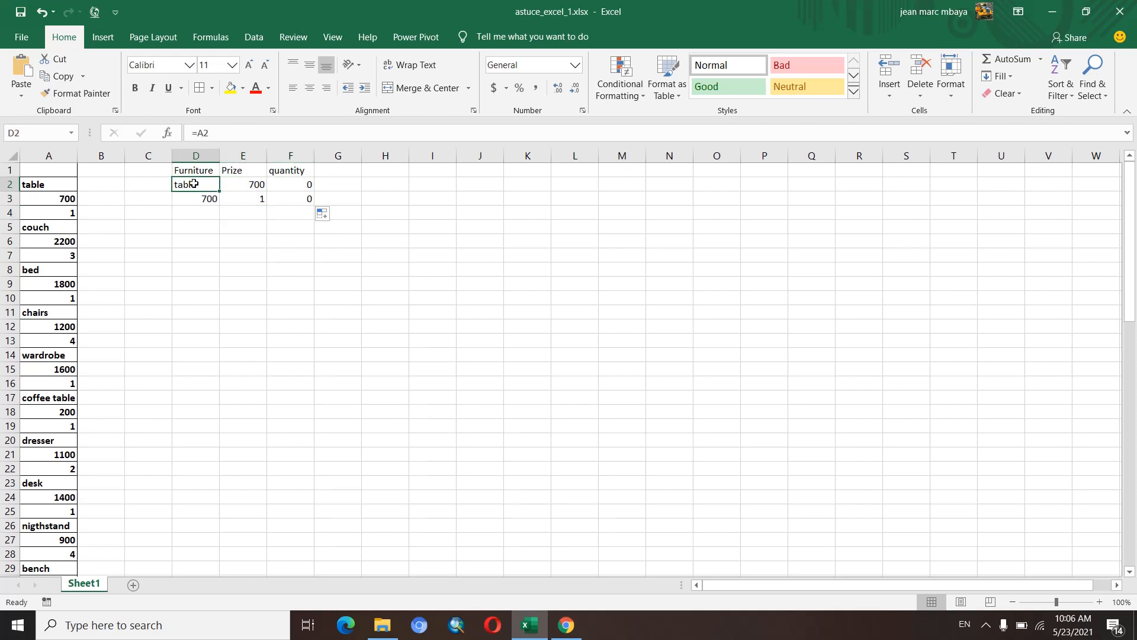
pyautogui.click(196, 133)
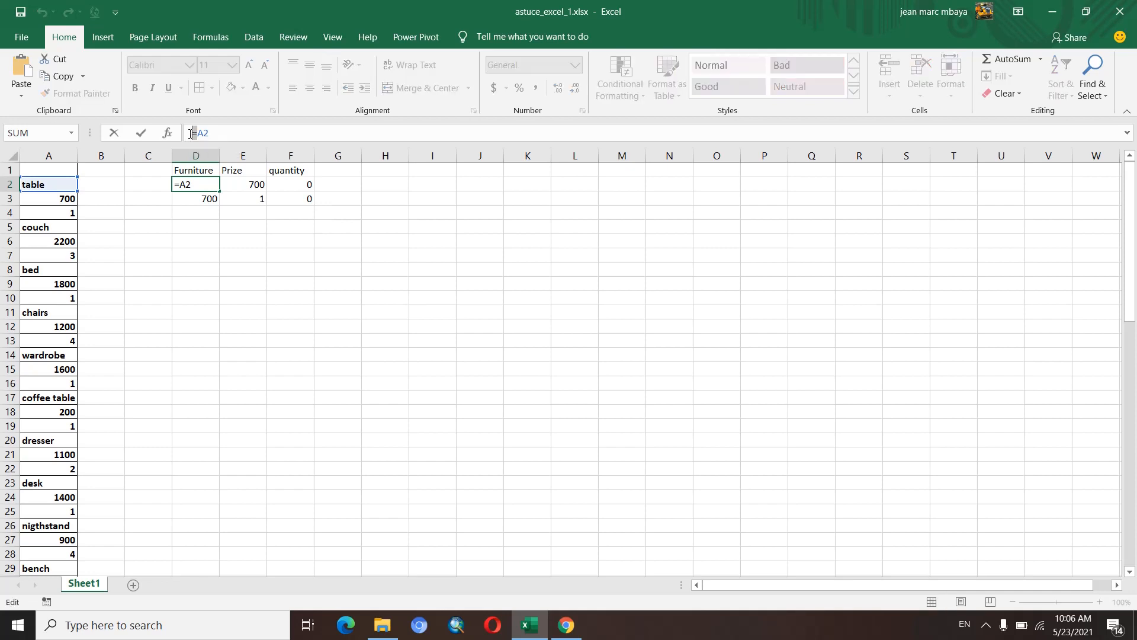
pyautogui.write('jm')
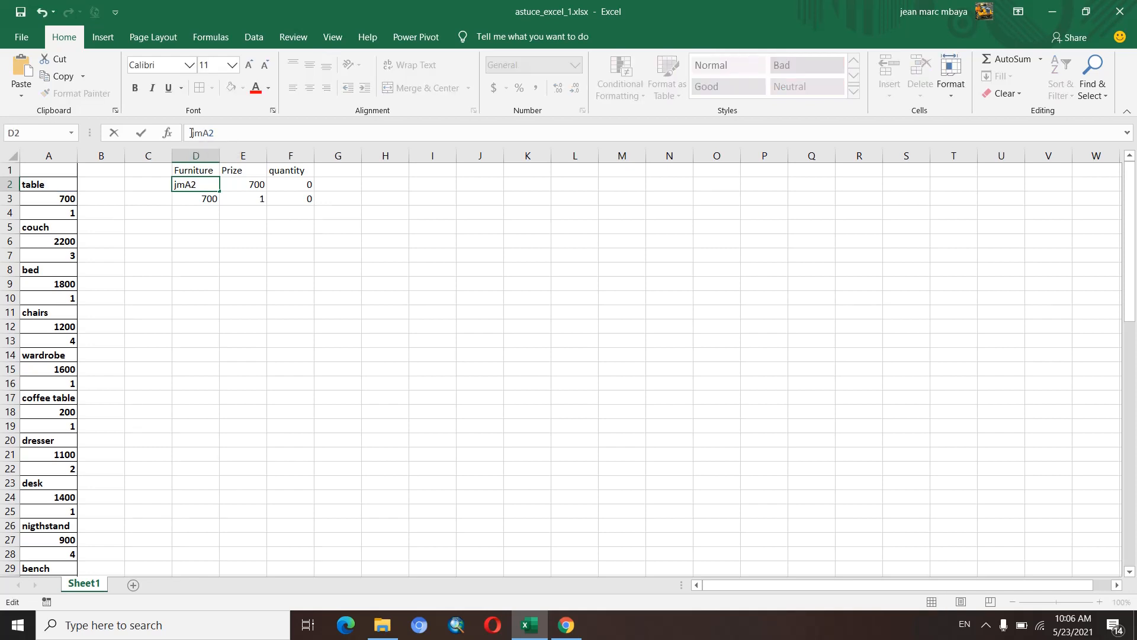
pyautogui.click(235, 184)
pyautogui.click(192, 133)
pyautogui.moveTo(192, 132); pyautogui.dragTo(197, 133)
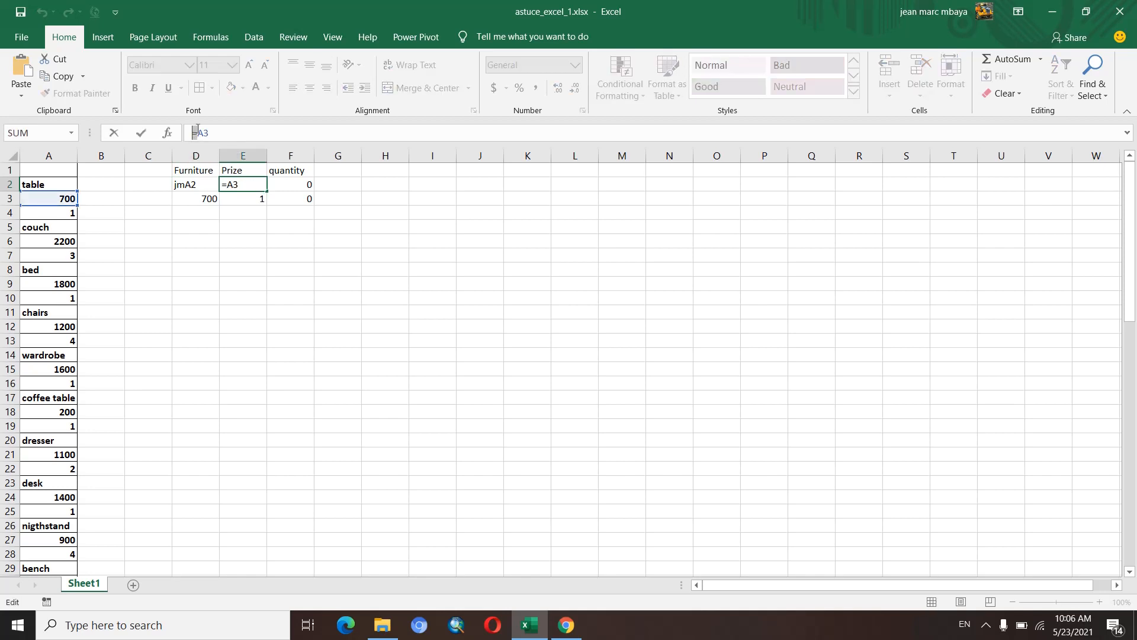
pyautogui.write('jm')
pyautogui.click(288, 186)
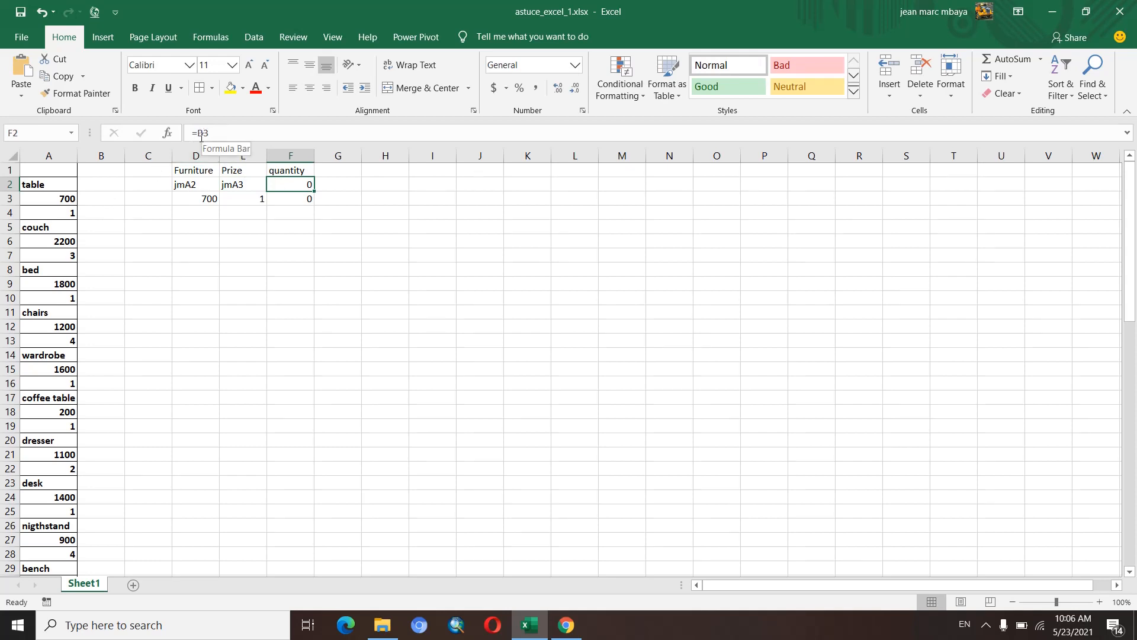
pyautogui.moveTo(209, 133); pyautogui.dragTo(186, 134)
pyautogui.write('jmA4')
# - Replace the row 3 formulas with the text references jmA5, jmA6 and jmA7 in D3, E3 and F3
pyautogui.click(194, 200)
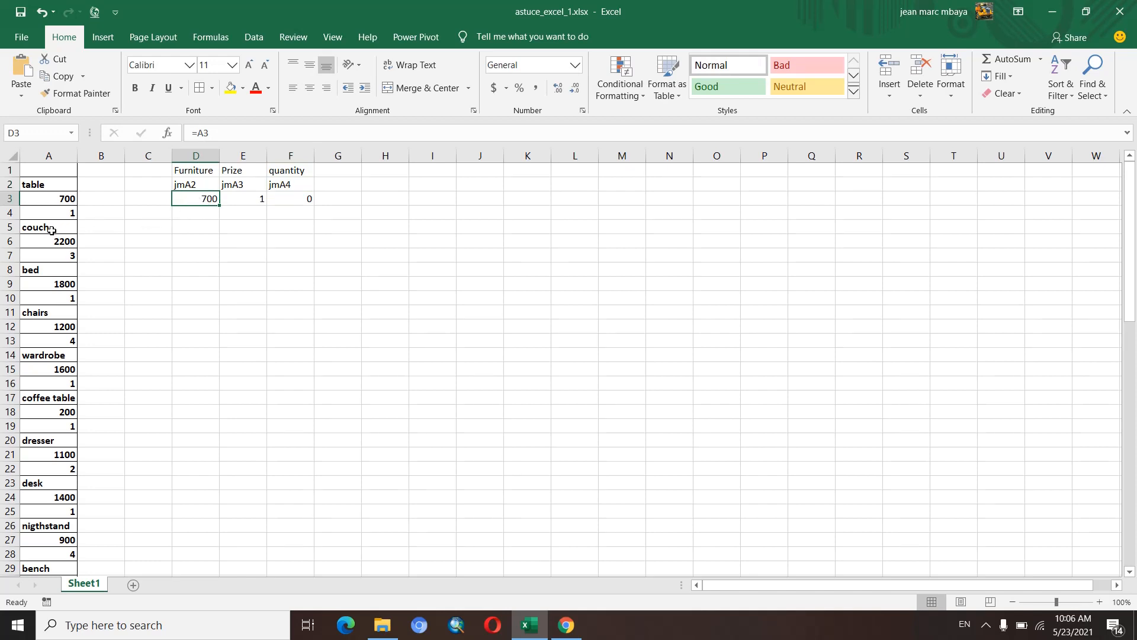
pyautogui.click(209, 133)
pyautogui.press('BackSpace')
pyautogui.write('5')
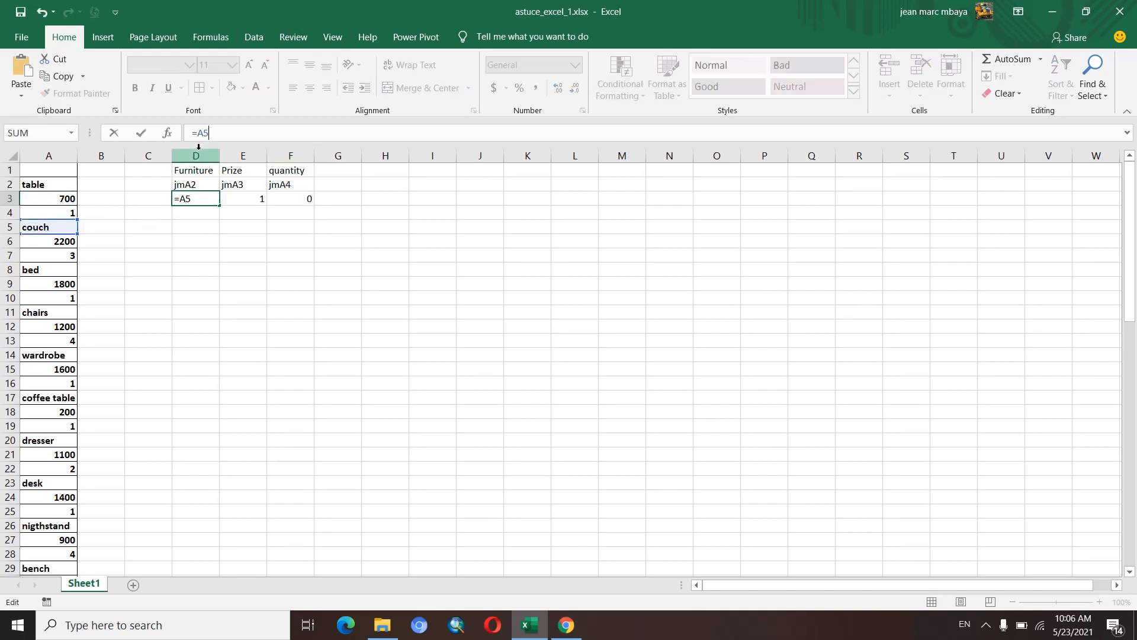
pyautogui.moveTo(198, 134); pyautogui.dragTo(183, 144)
pyautogui.write('jm')
pyautogui.click(248, 198)
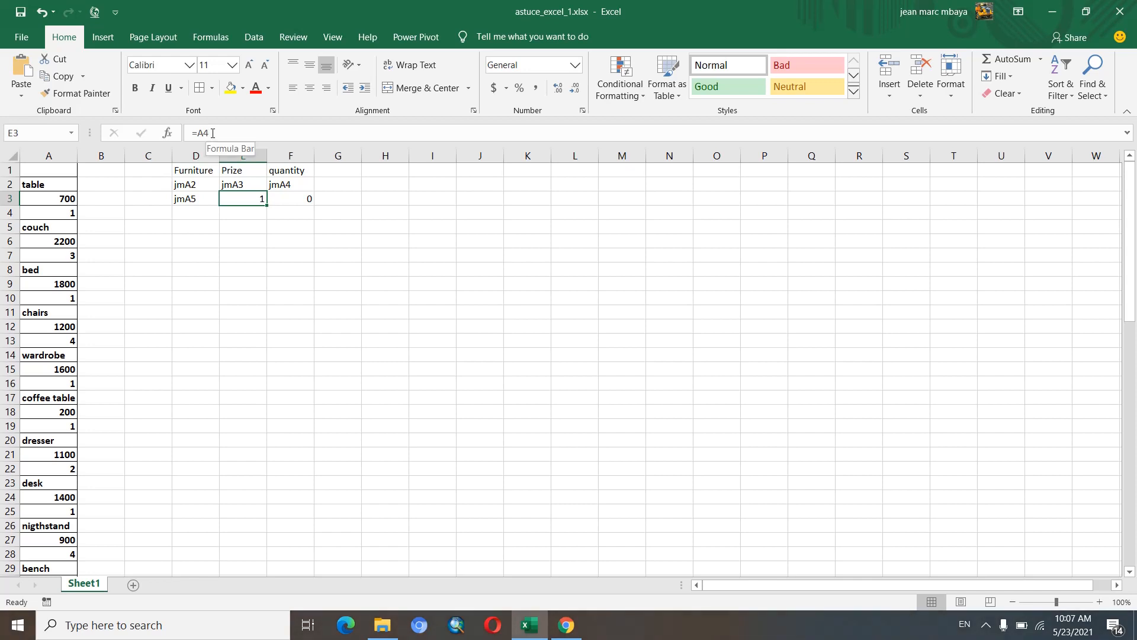
pyautogui.moveTo(211, 133); pyautogui.dragTo(188, 138)
pyautogui.write('jmA6')
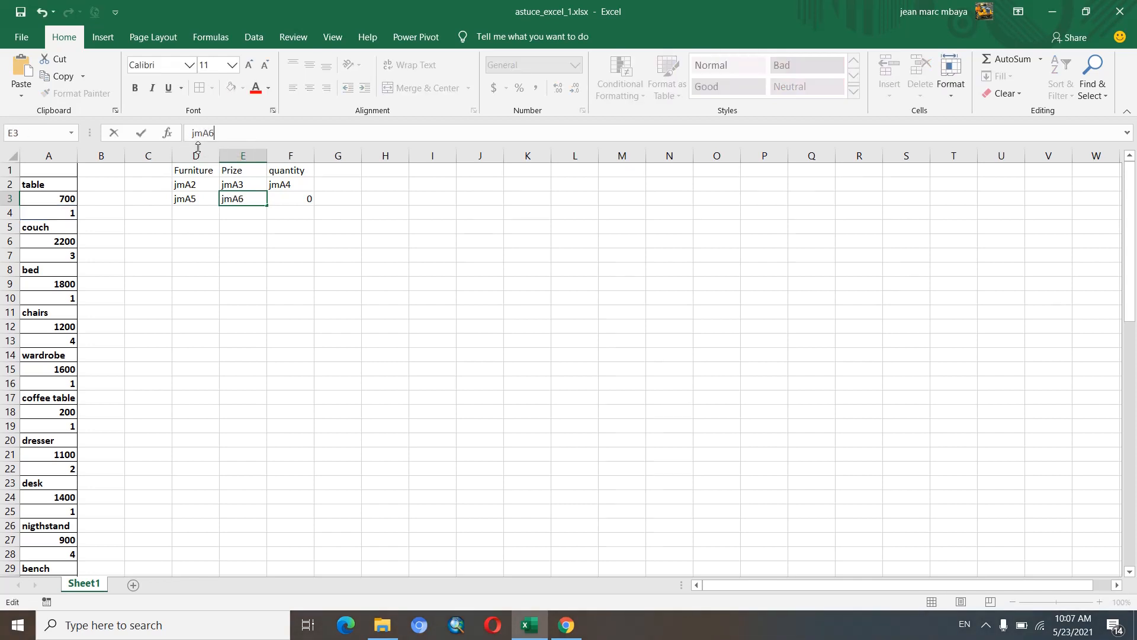
pyautogui.click(296, 199)
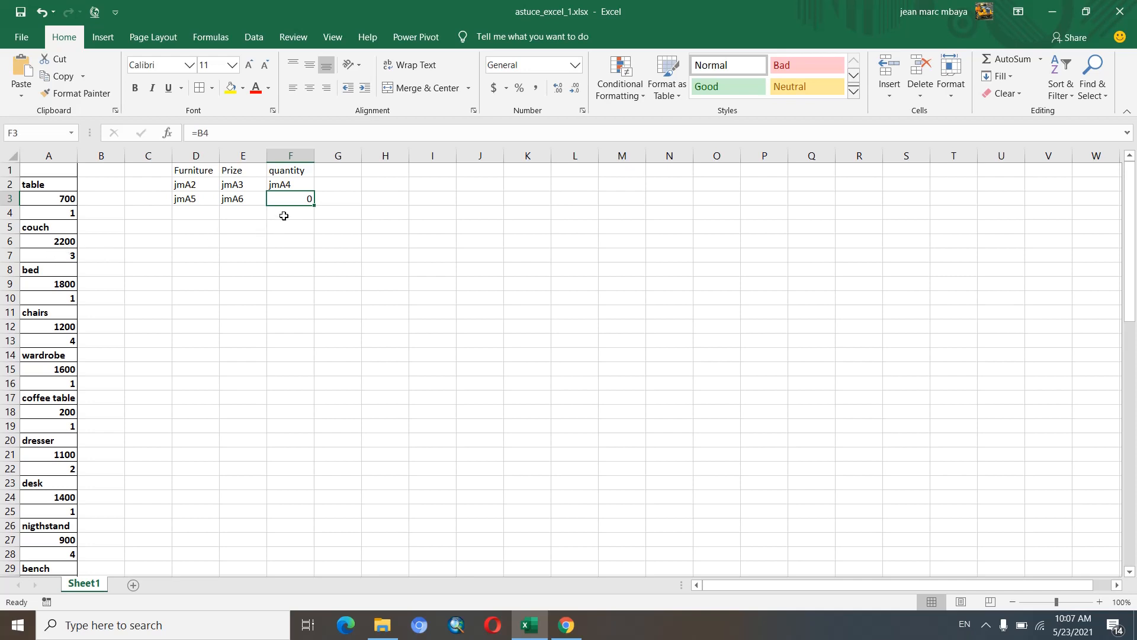
pyautogui.write('jmA7')
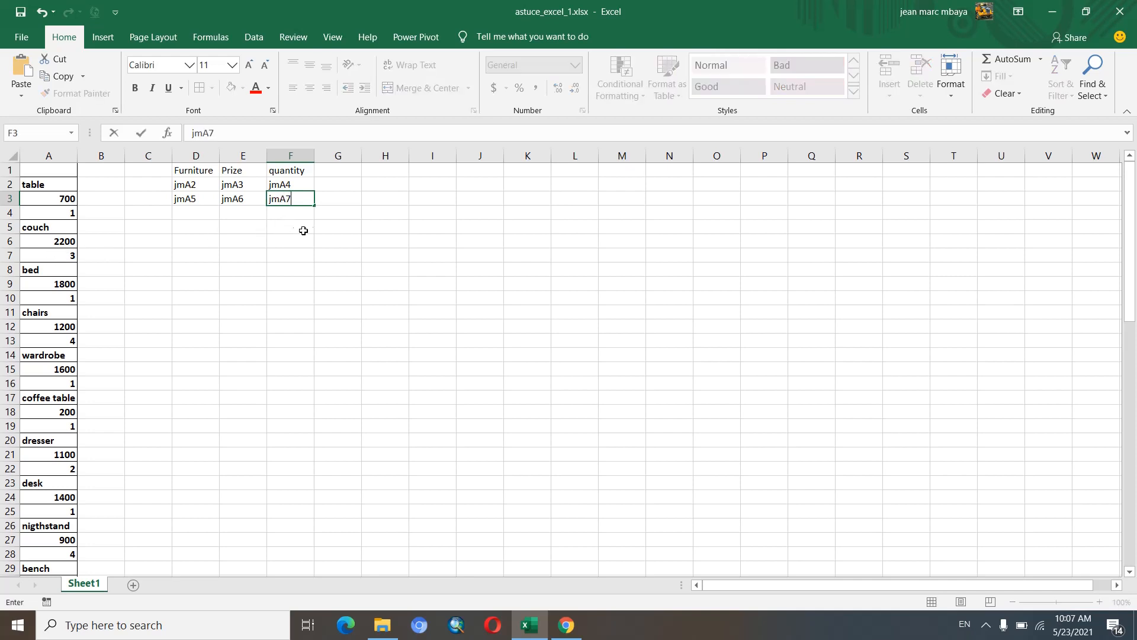
pyautogui.click(351, 208)
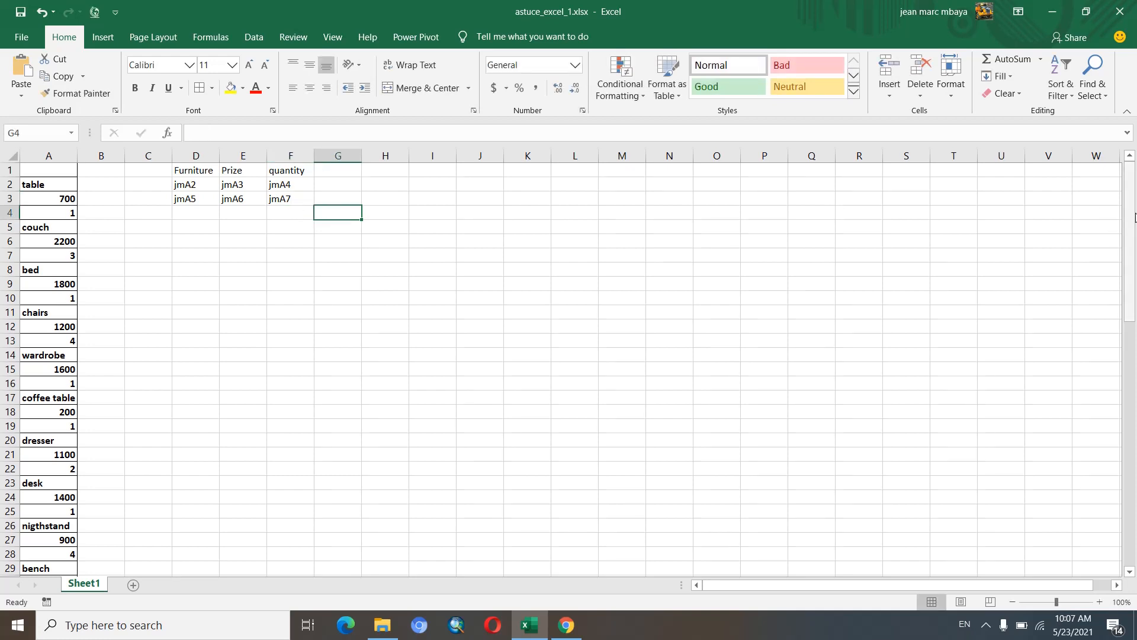
# - Check the last data row in column A and fill the jm text pattern from D2:F3 down to row 26
pyautogui.moveTo(1131, 229); pyautogui.dragTo(1135, 504)
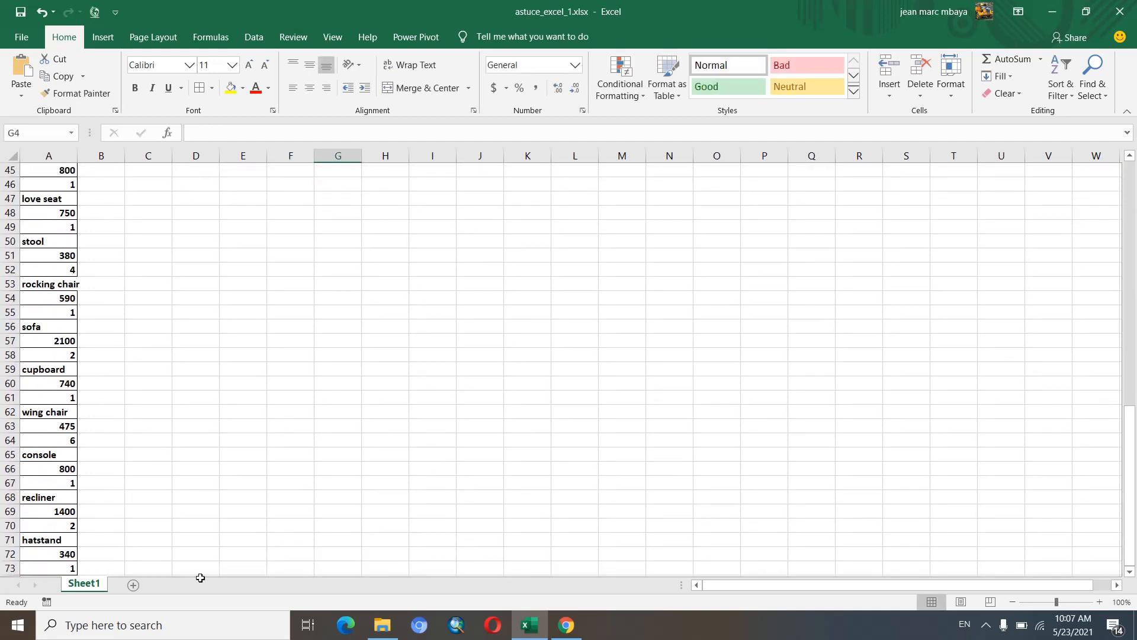
pyautogui.click(10, 568)
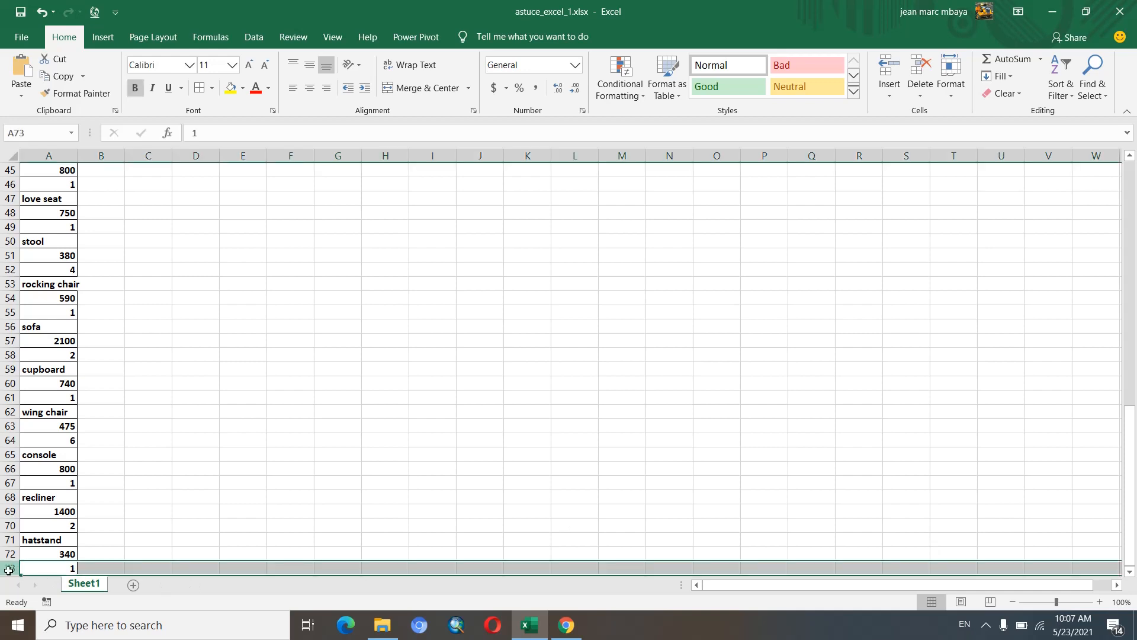
pyautogui.moveTo(1135, 480); pyautogui.dragTo(1132, 237)
pyautogui.moveTo(204, 185)
pyautogui.mouseDown()
pyautogui.moveTo(293, 200)
pyautogui.moveTo(320, 411)
pyautogui.moveTo(314, 564)
pyautogui.moveTo(309, 274)
pyautogui.moveTo(310, 293)
pyautogui.mouseUp()
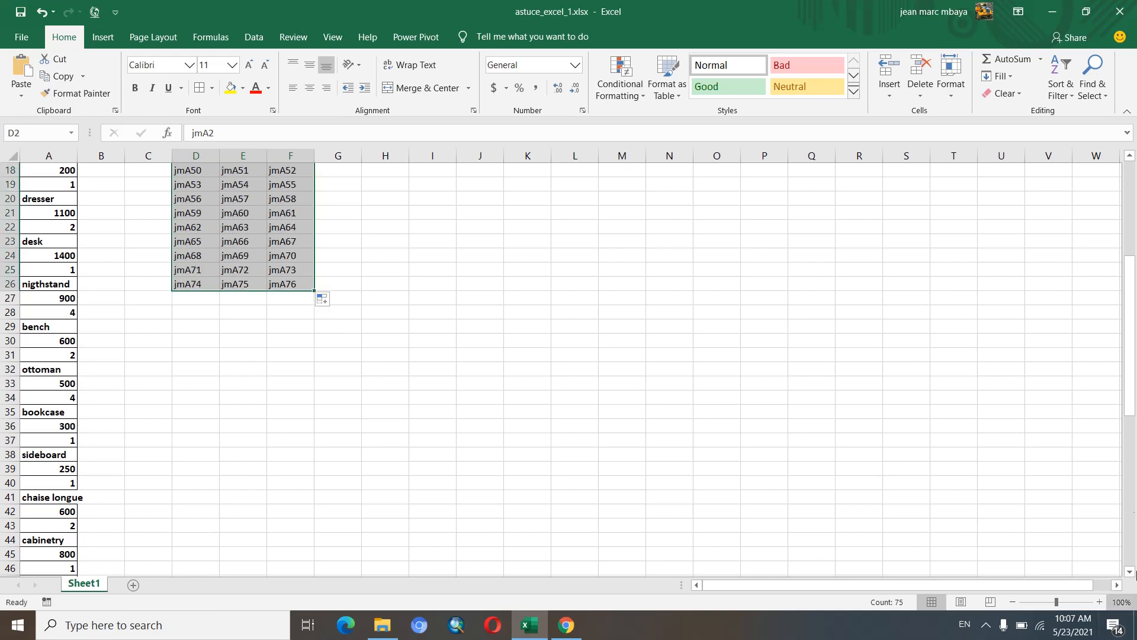
pyautogui.scroll(6, 792, 246)
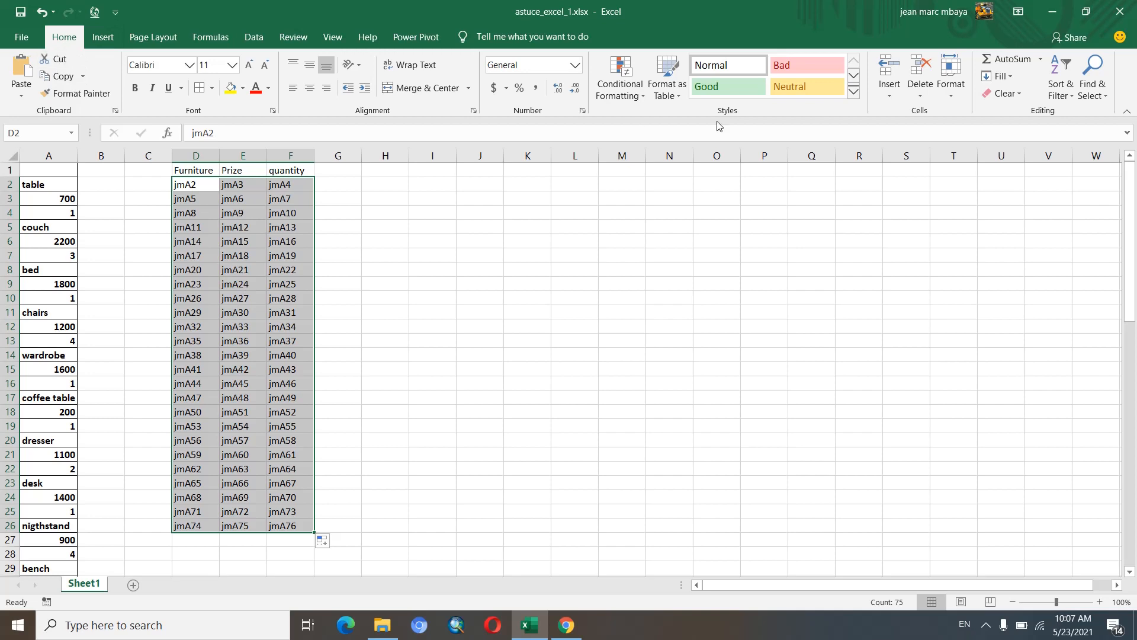
pyautogui.click(1099, 93)
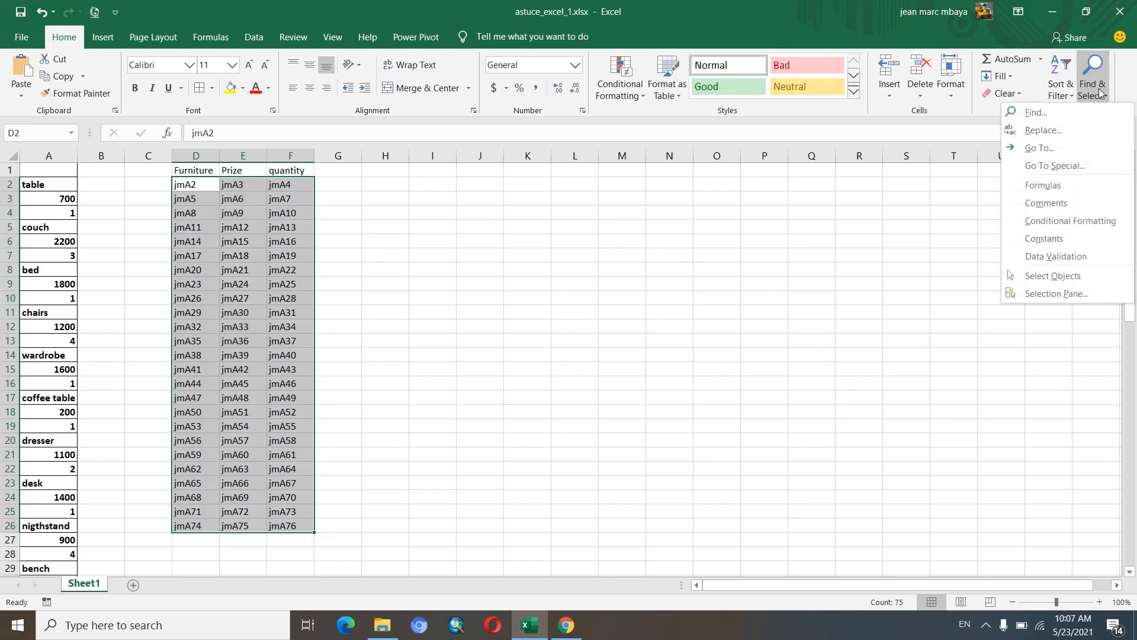
pyautogui.click(1074, 132)
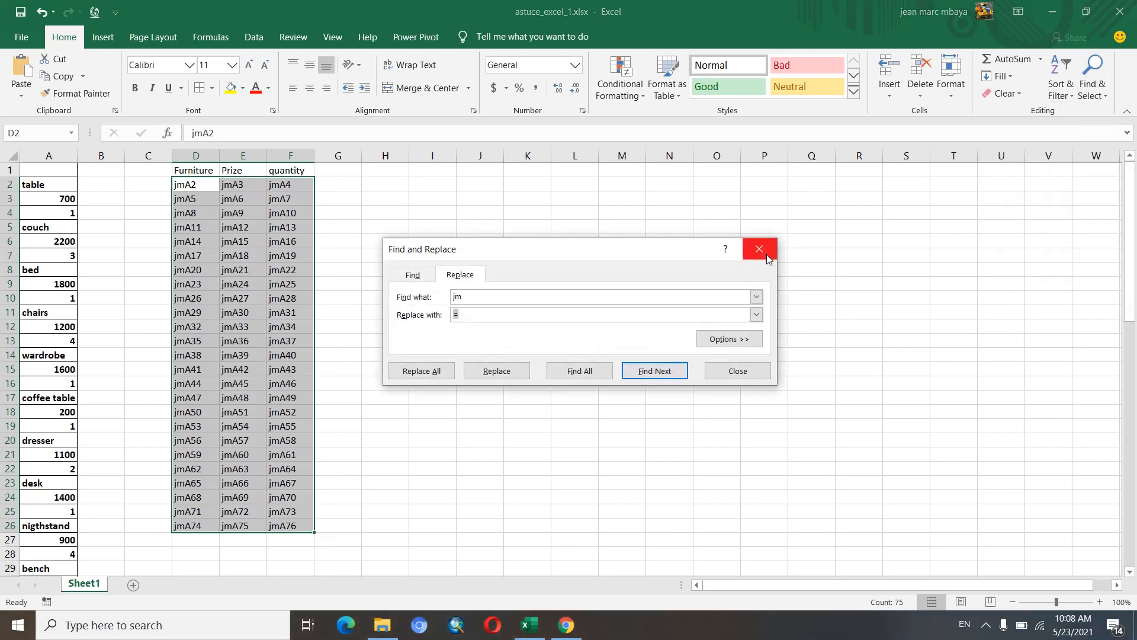
pyautogui.click(760, 248)
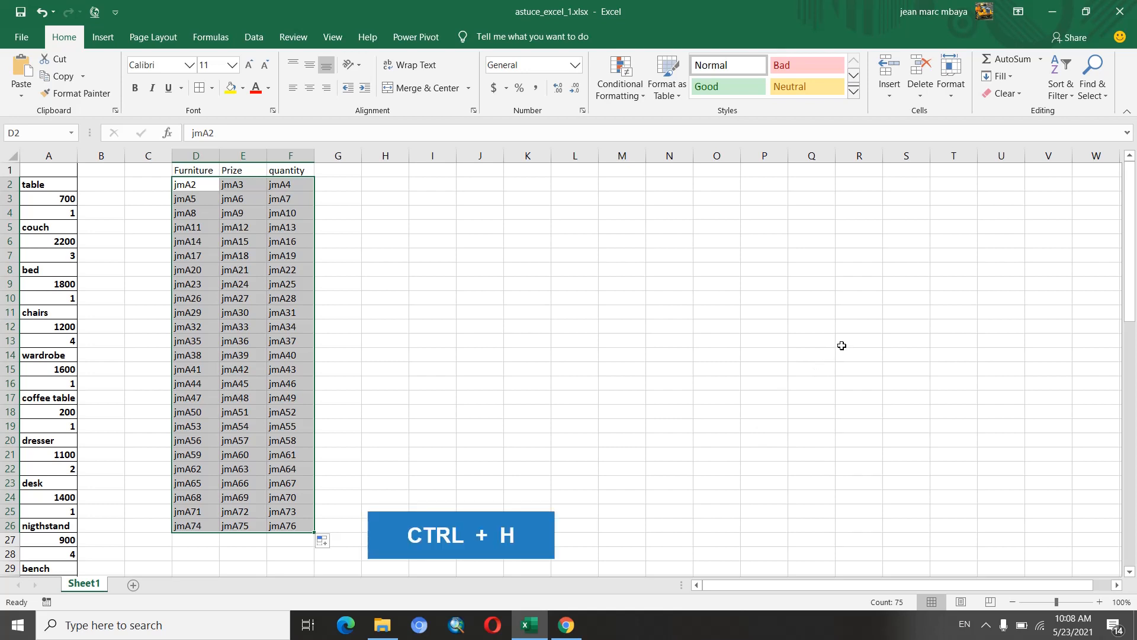
# - Replace every jm prefix with = across D2:F26 so the text references turn into live formulas
pyautogui.hotkey('ctrl', 'h')
pyautogui.click(449, 318)
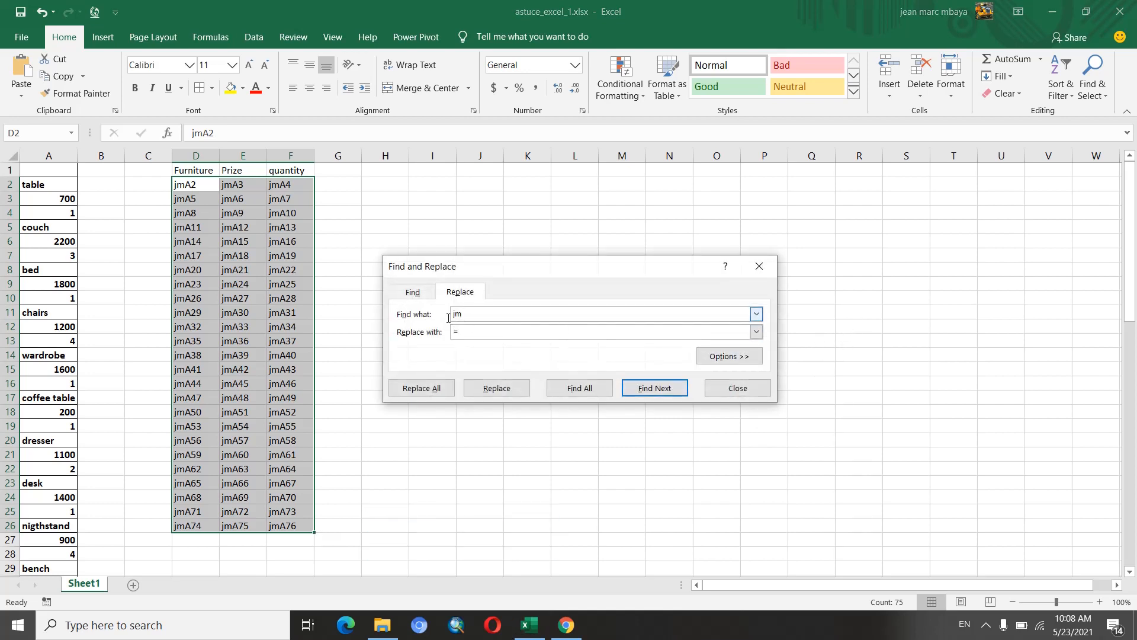
pyautogui.moveTo(465, 313); pyautogui.dragTo(447, 318)
pyautogui.click(464, 330)
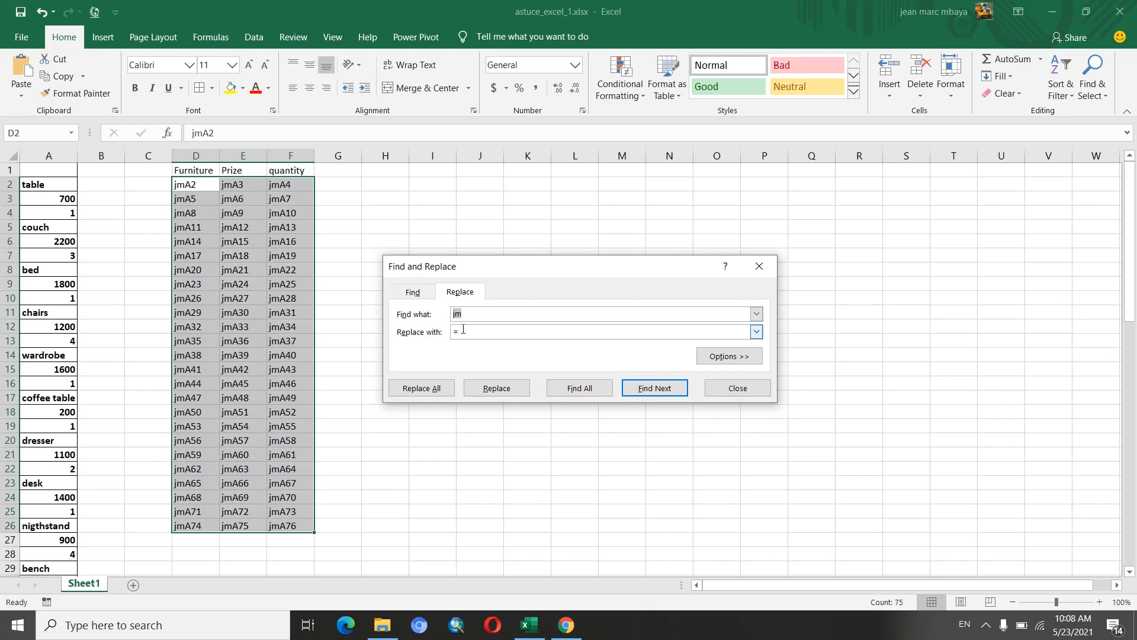
pyautogui.click(427, 390)
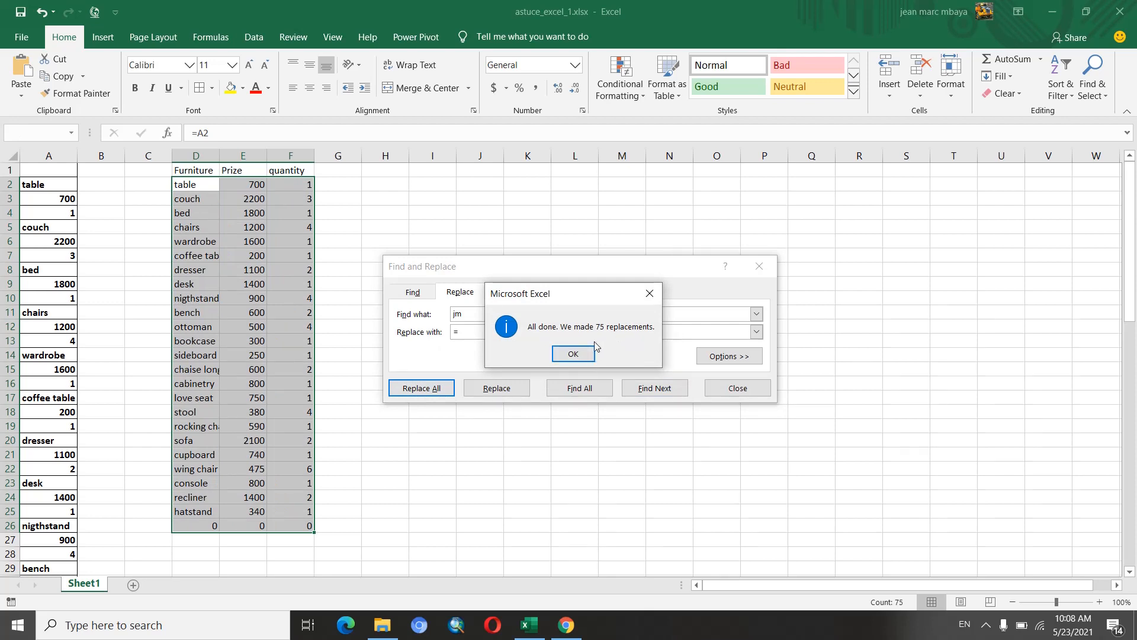
pyautogui.click(577, 356)
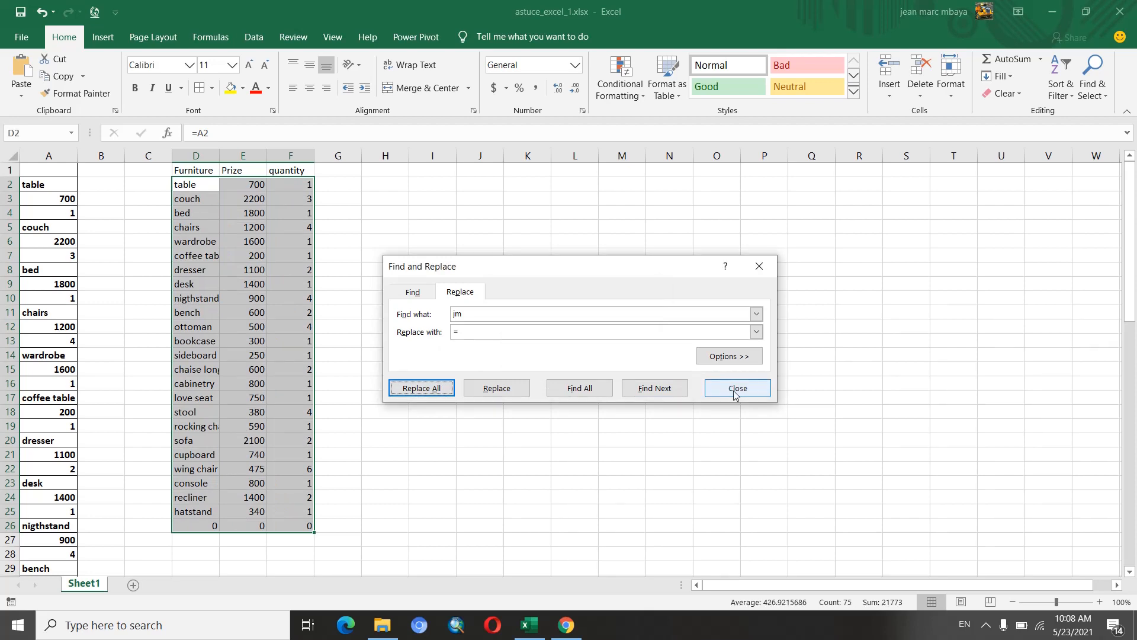
pyautogui.click(736, 389)
pyautogui.click(400, 322)
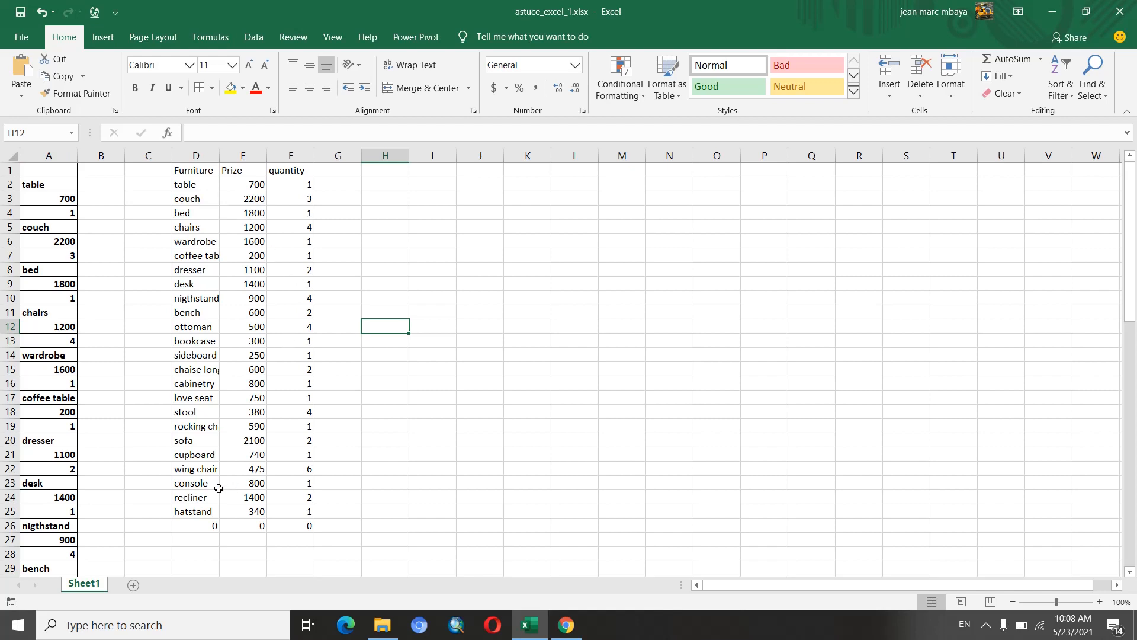
# - Apply the custom number format #,##0;-#,##0; to D2:F26 to hide the zeros in the empty row
pyautogui.click(213, 528)
pyautogui.moveTo(214, 528); pyautogui.dragTo(312, 527)
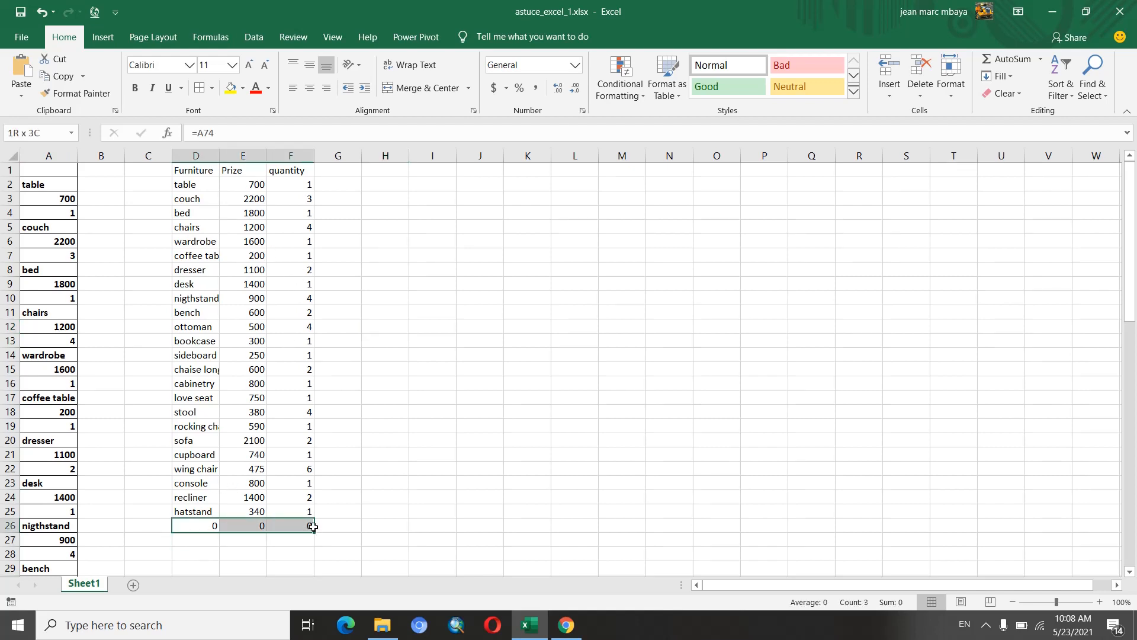
pyautogui.moveTo(184, 184); pyautogui.dragTo(304, 525)
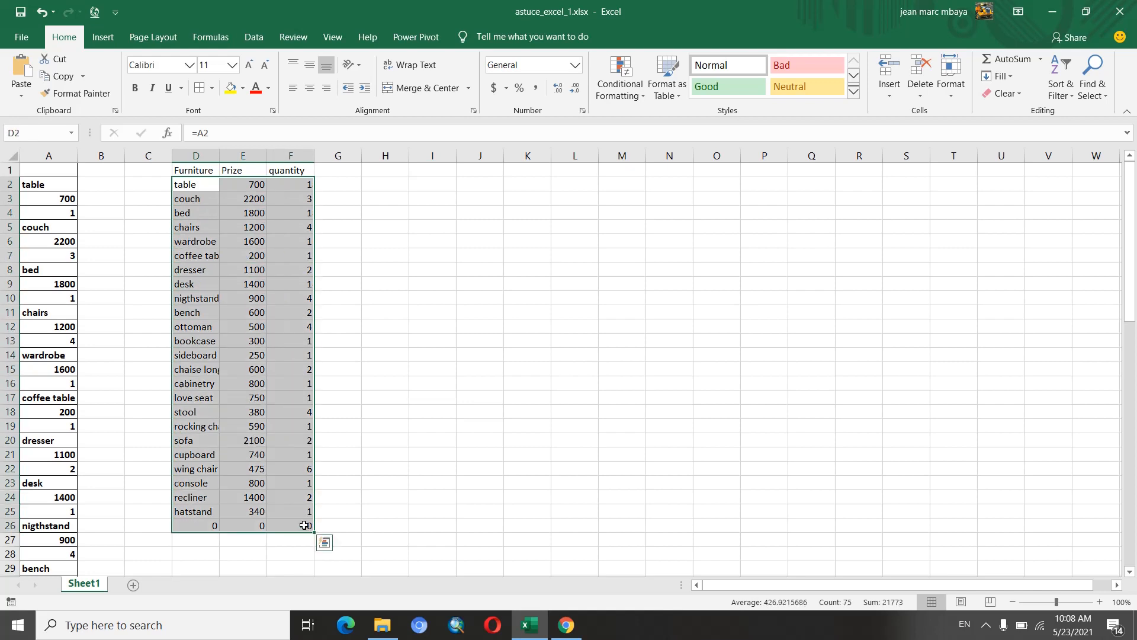
pyautogui.rightClick(241, 315)
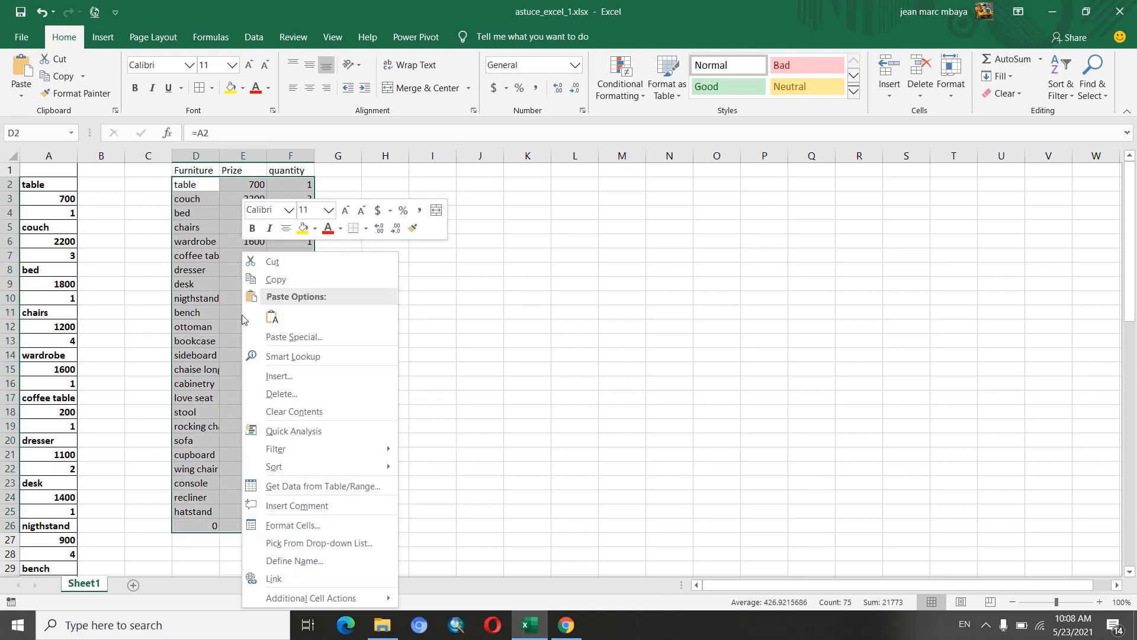
pyautogui.click(303, 527)
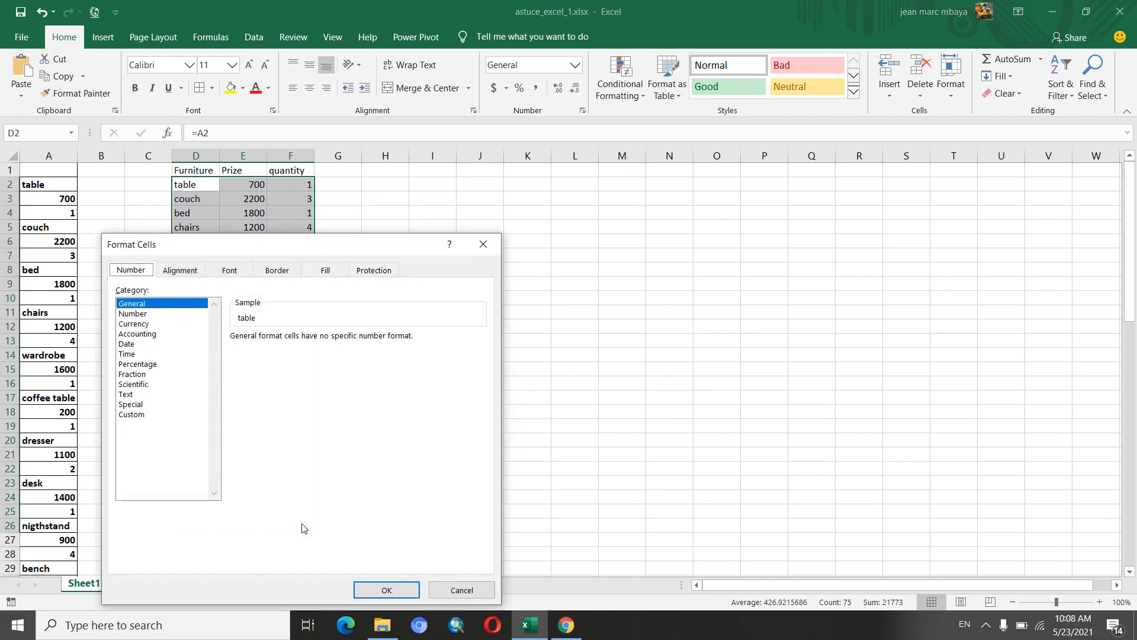
pyautogui.click(134, 416)
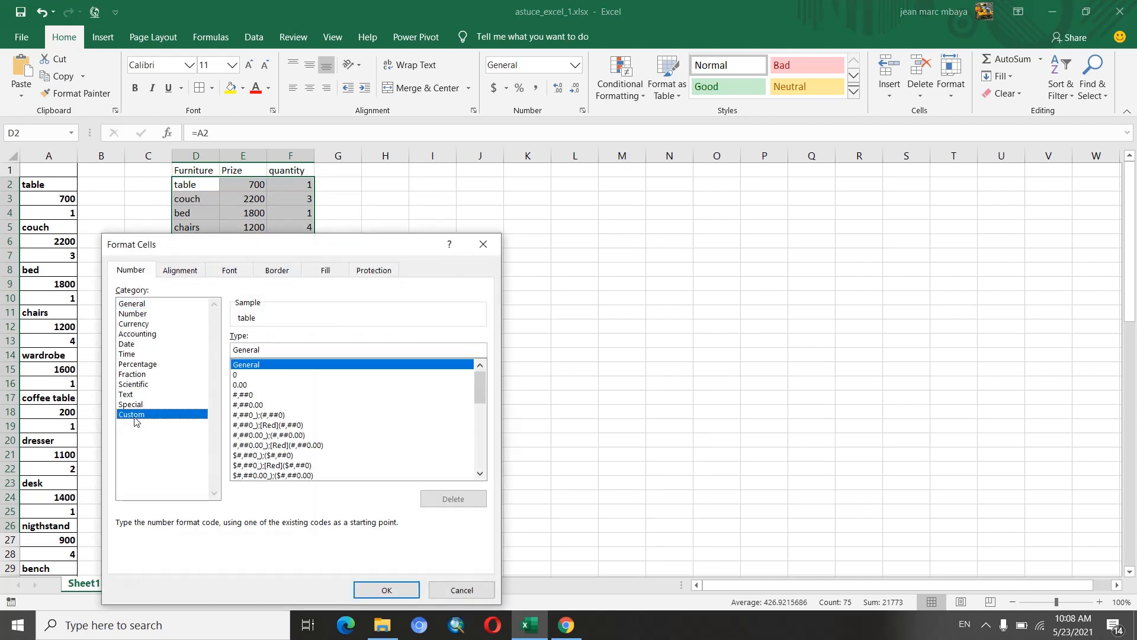
pyautogui.moveTo(284, 244); pyautogui.dragTo(454, 123)
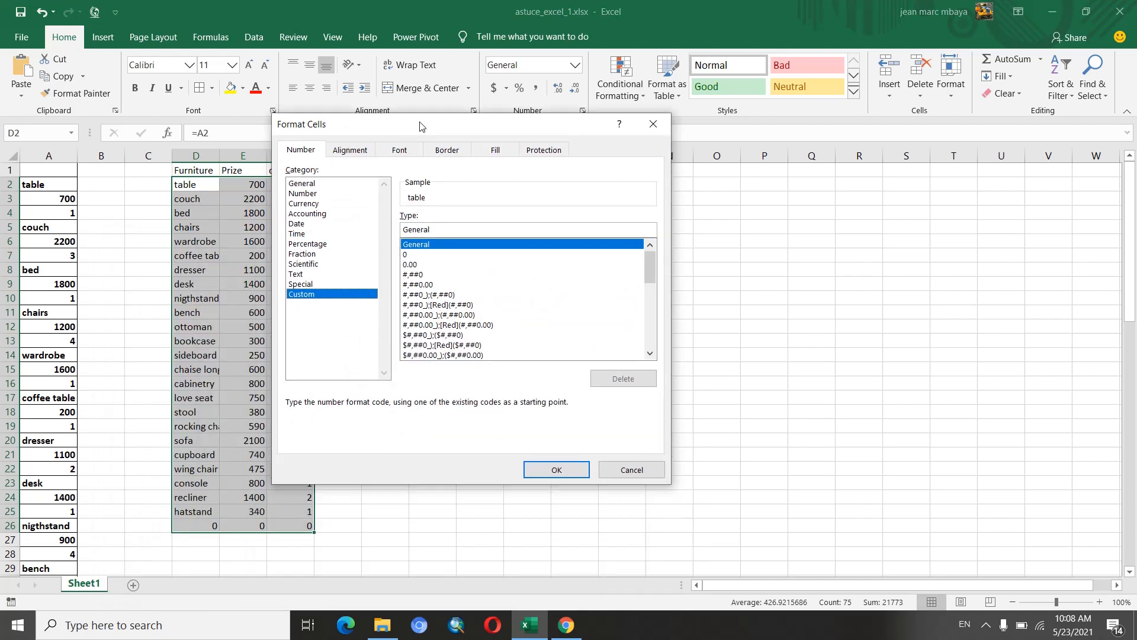
pyautogui.click(415, 254)
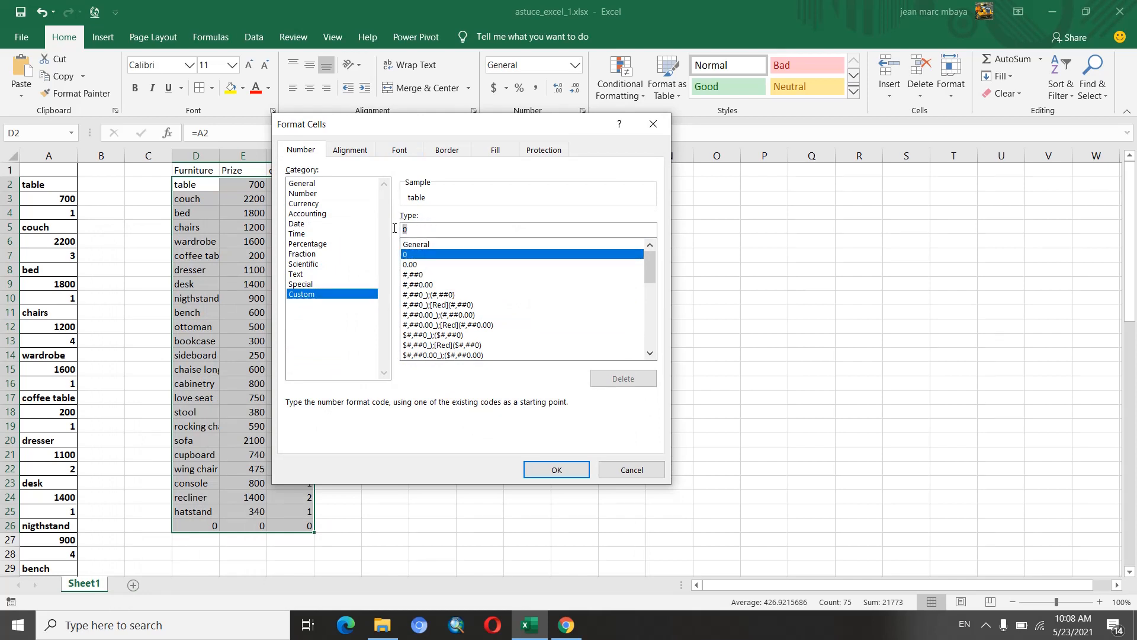
pyautogui.write('#')
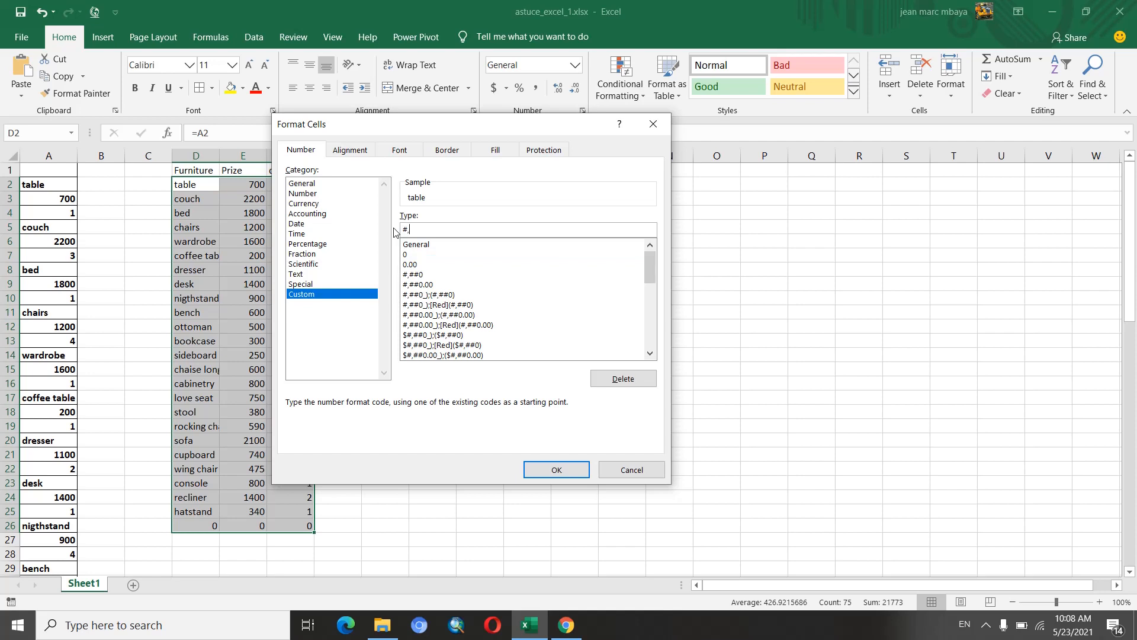
pyautogui.write(',##;')
pyautogui.write('0,')
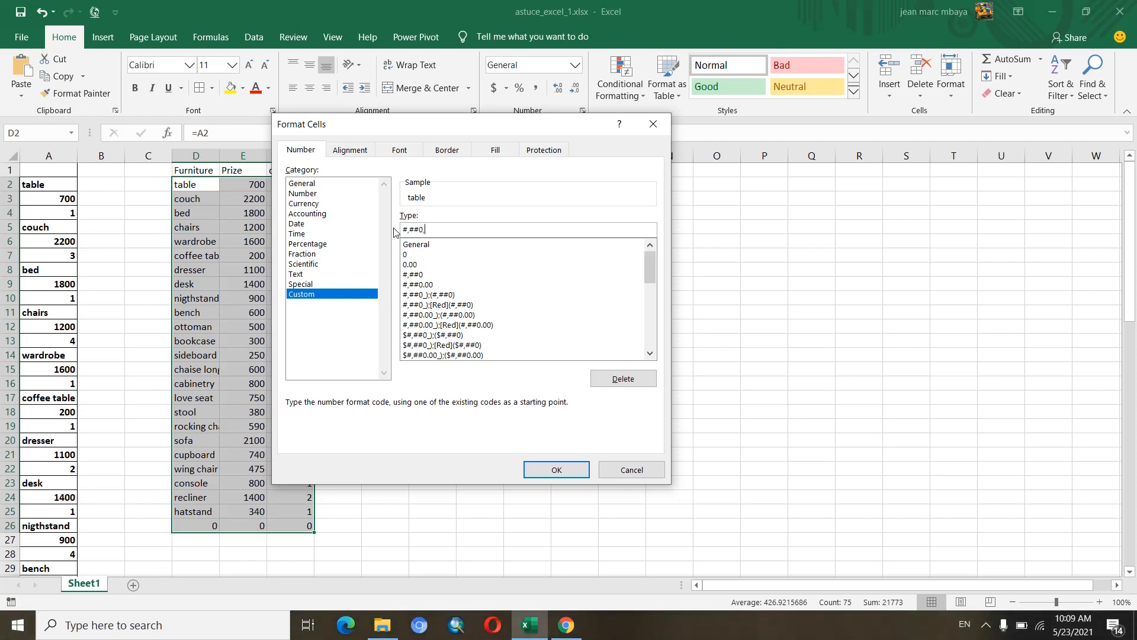
pyautogui.press('BackSpace')
pyautogui.write(';-#,##0;')
pyautogui.click(578, 471)
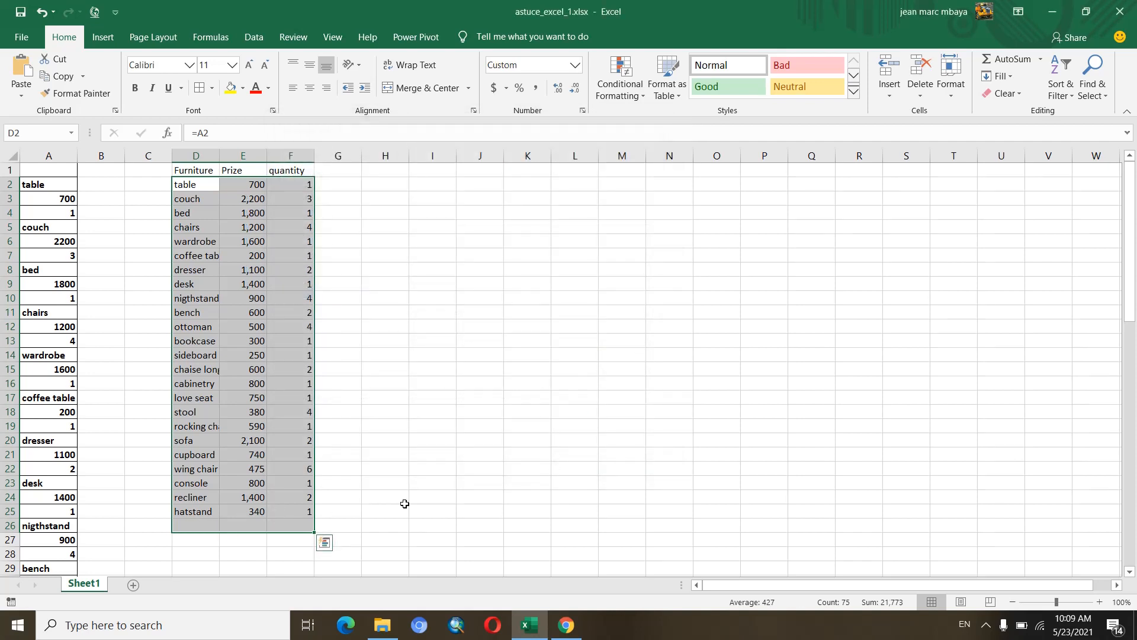
# - Add a new item below hatstand in column A, entering box, 100 and 5 in A74, A75 and A76
pyautogui.moveTo(1133, 296); pyautogui.dragTo(1133, 298)
pyautogui.moveTo(1136, 503); pyautogui.dragTo(1136, 536)
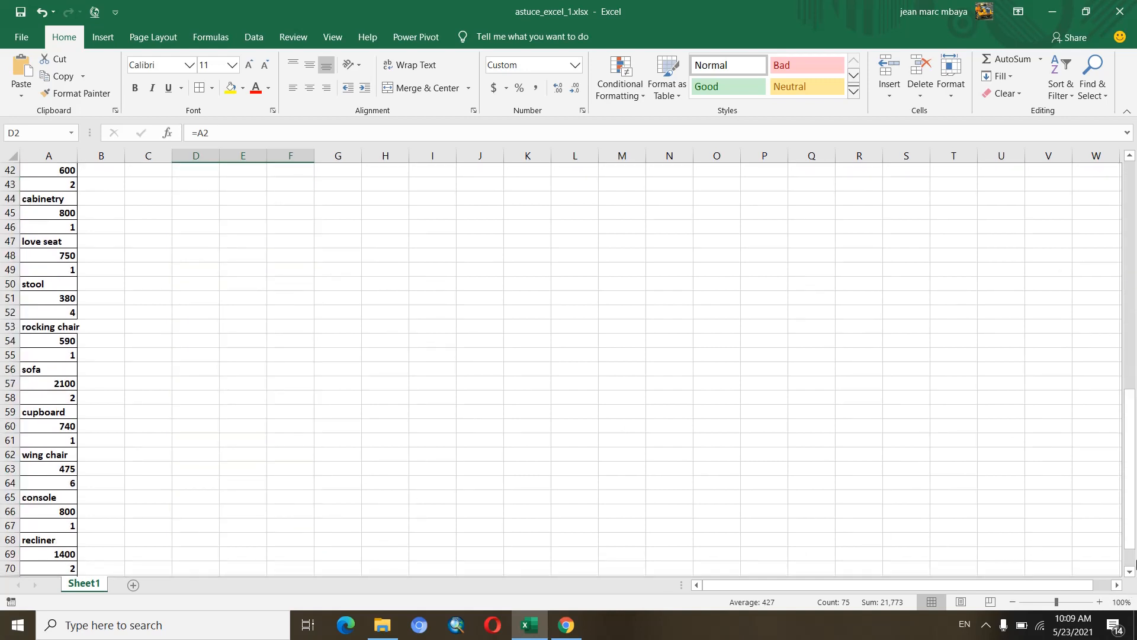
pyautogui.scroll(-4, 1130, 566)
pyautogui.click(51, 473)
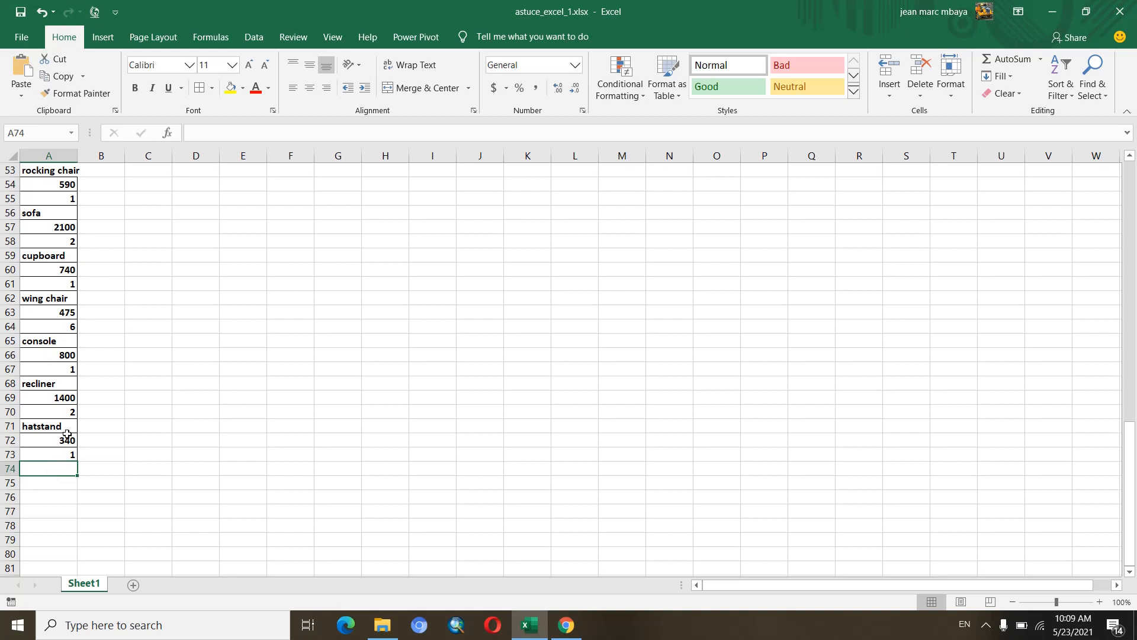
pyautogui.write('bo')
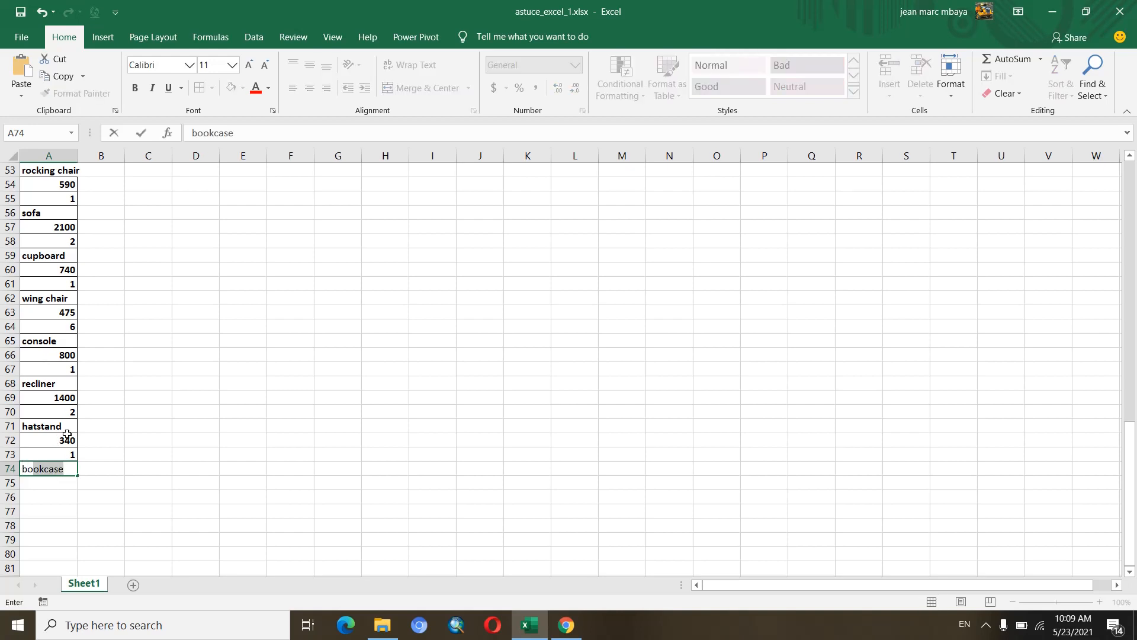
pyautogui.write('x')
pyautogui.press('Return')
pyautogui.write('100')
pyautogui.press('Return')
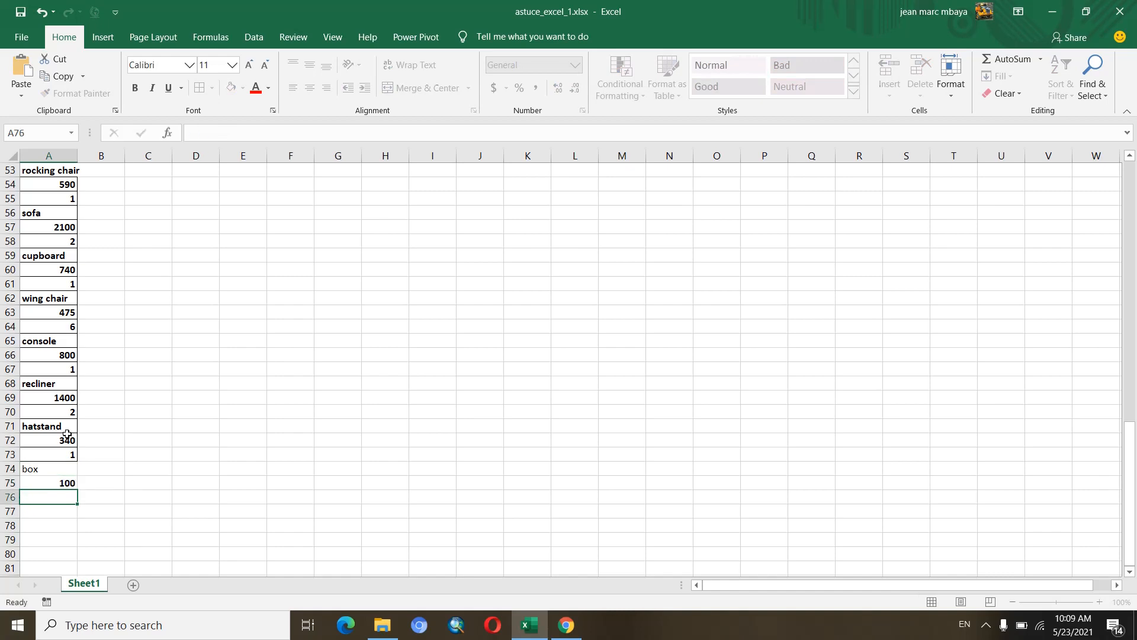
pyautogui.write('5')
pyautogui.press('Return')
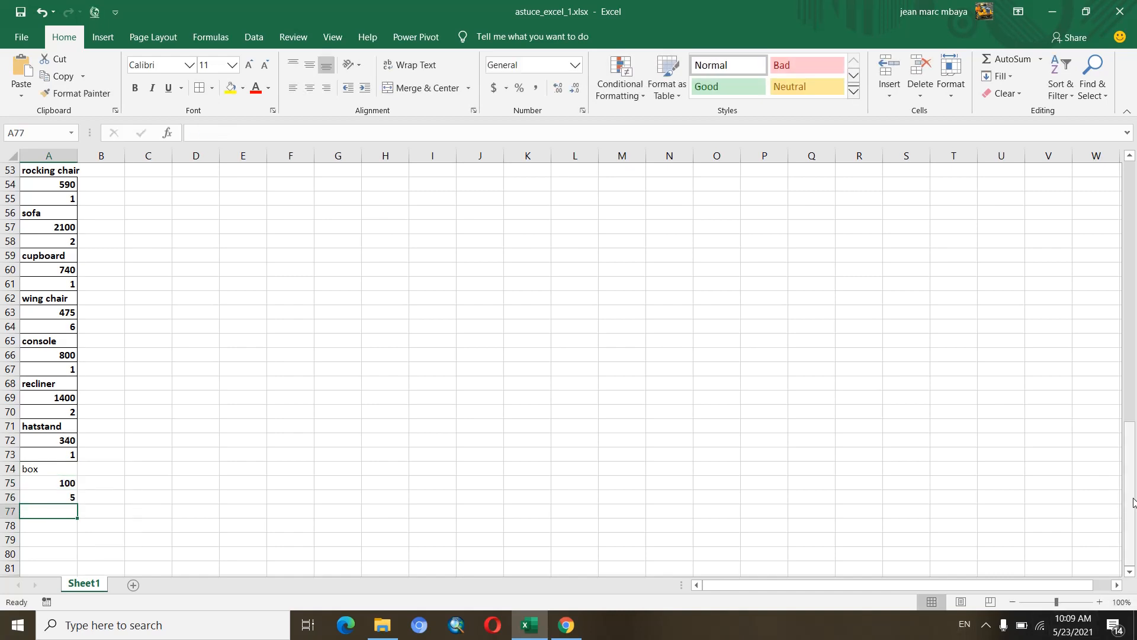
# - Check row 26 of the Furniture, Prize and quantity table for the newly added item
pyautogui.moveTo(1131, 509); pyautogui.dragTo(1131, 296)
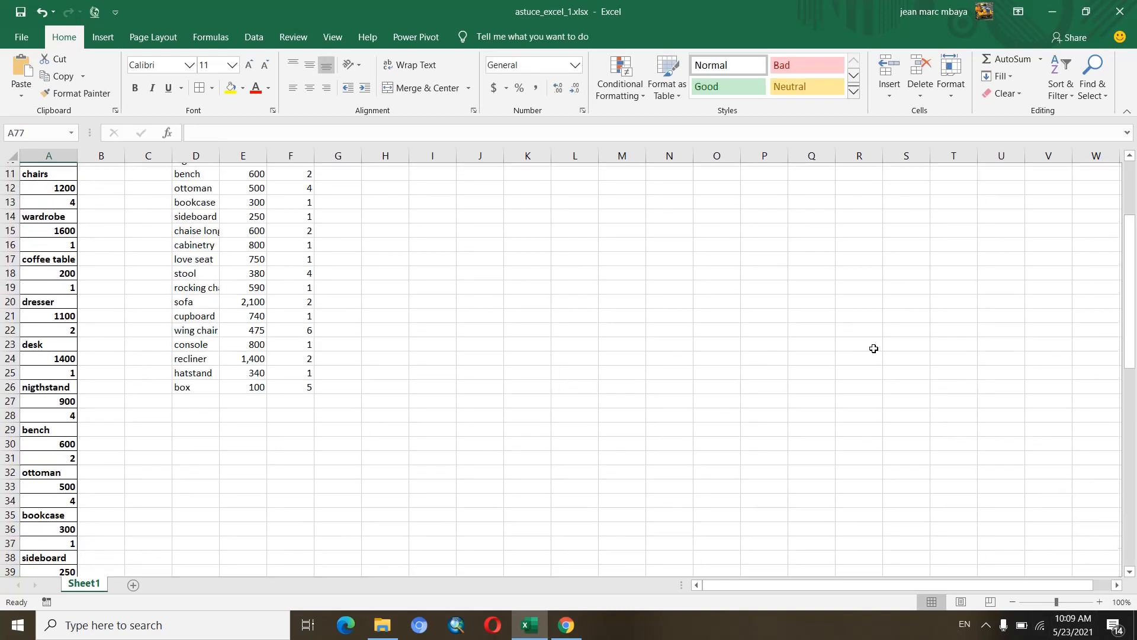
pyautogui.moveTo(199, 386); pyautogui.dragTo(287, 386)
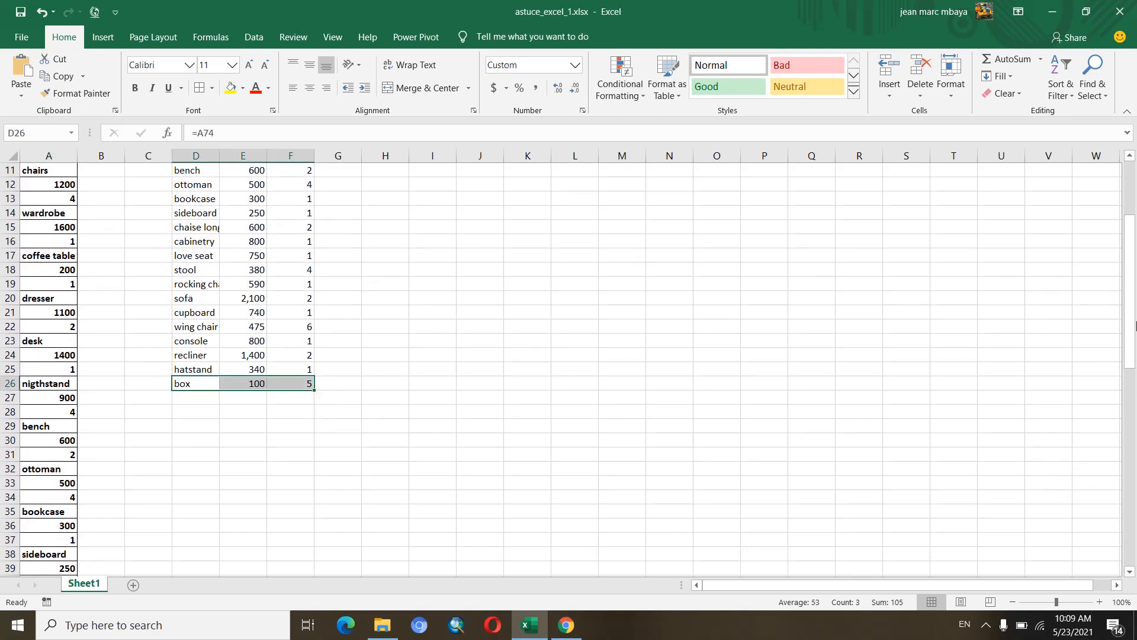
pyautogui.moveTo(1130, 289); pyautogui.dragTo(1129, 237)
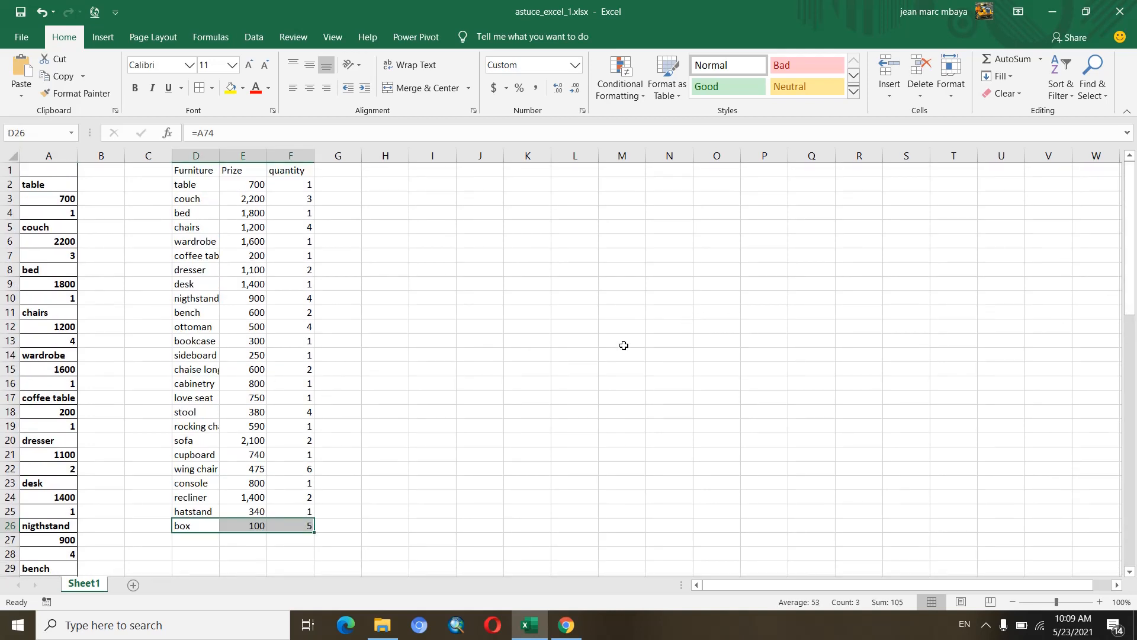